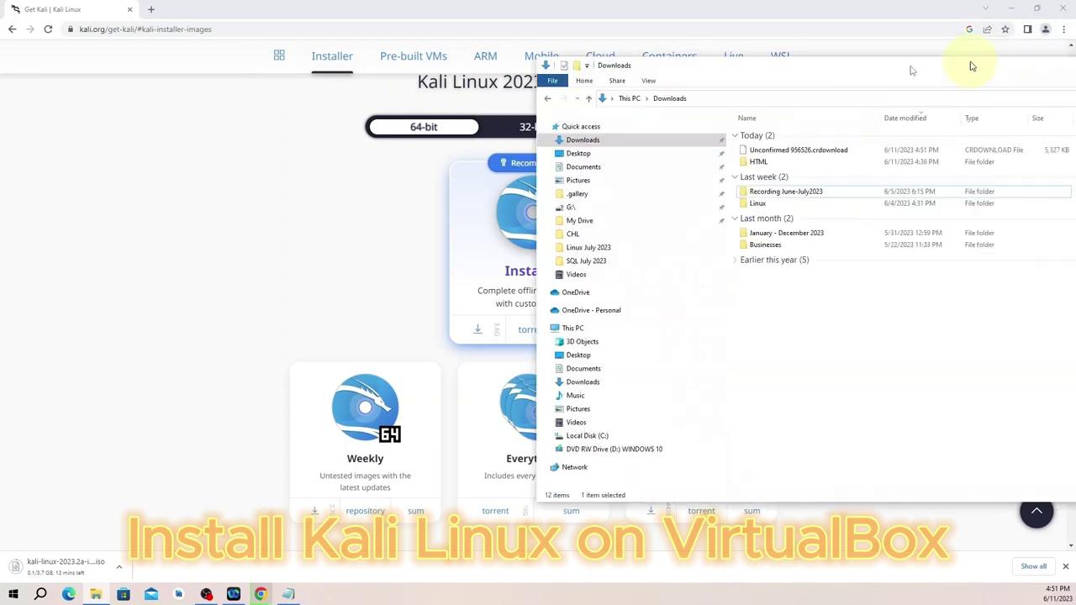
Clear the Downloads and browser windows away to reveal the desktop.
left_click_drag(973, 65, 564, 72)
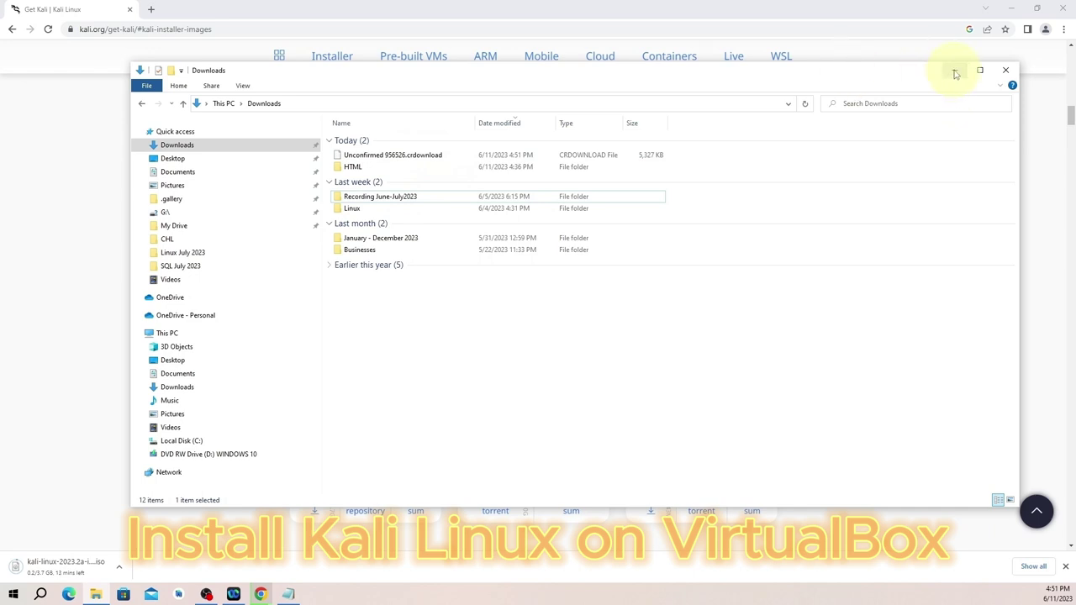
left_click(955, 71)
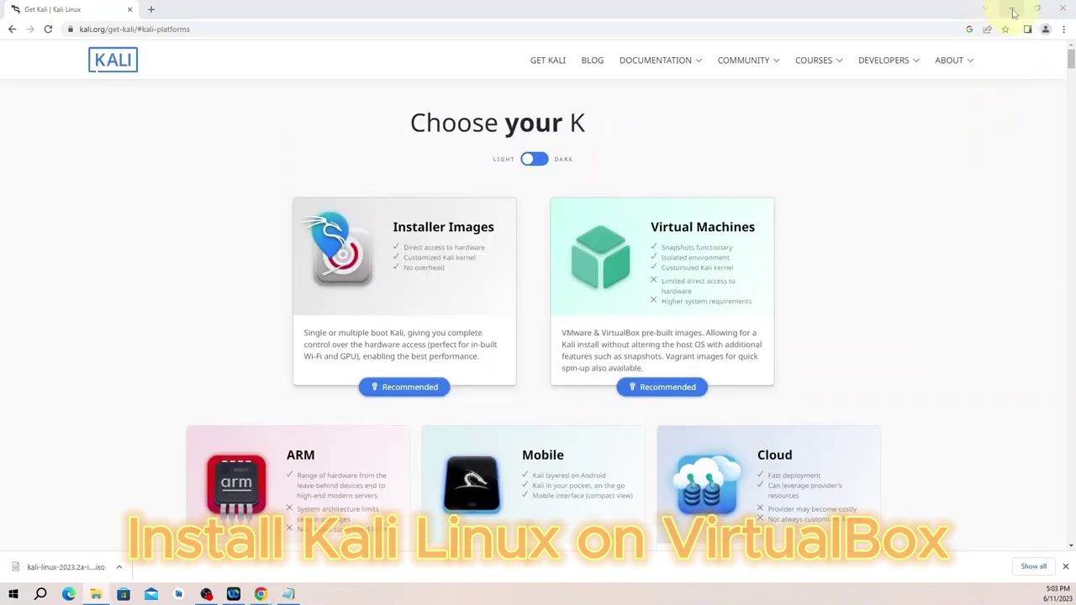
left_click(1013, 11)
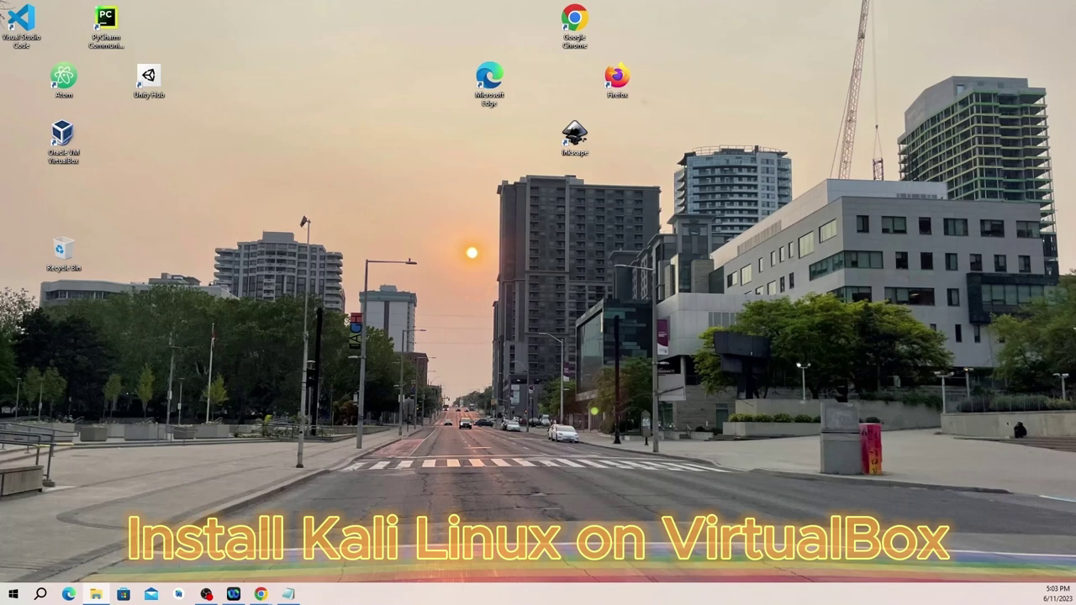
Move kali-linux-2023.2a-installer-amd64.iso from Downloads into the Recording June-July2023 folder.
key("super+e")
left_click_drag(565, 77, 488, 72)
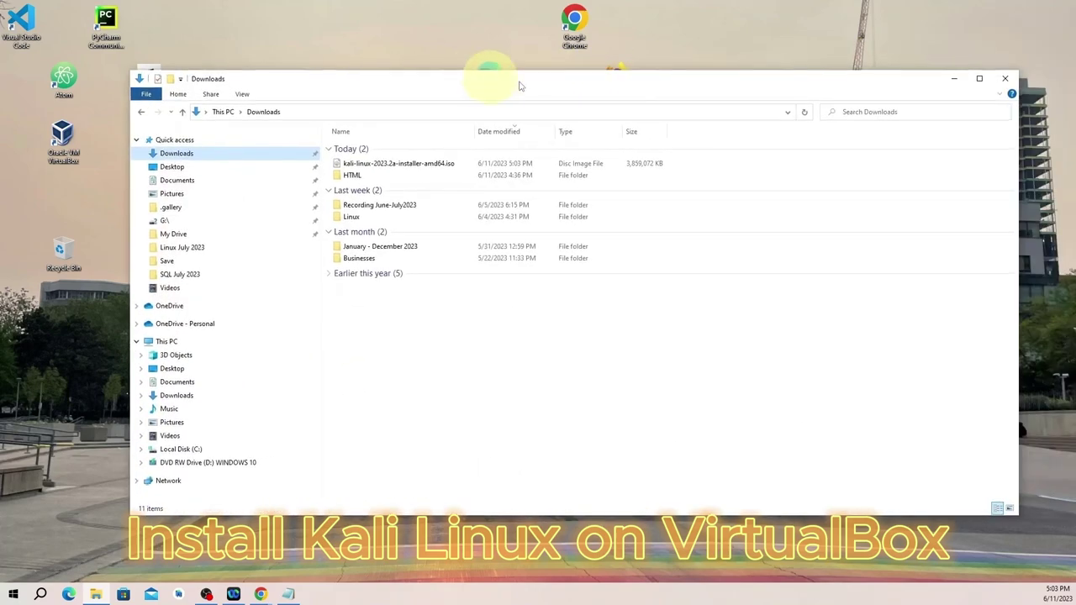
left_click(980, 79)
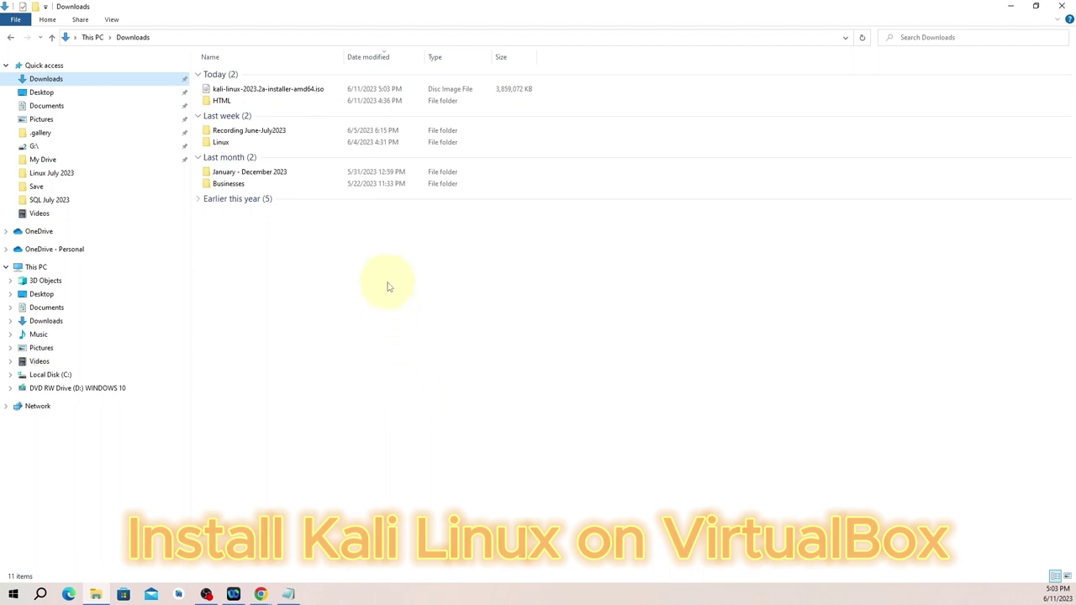
double_click(224, 143)
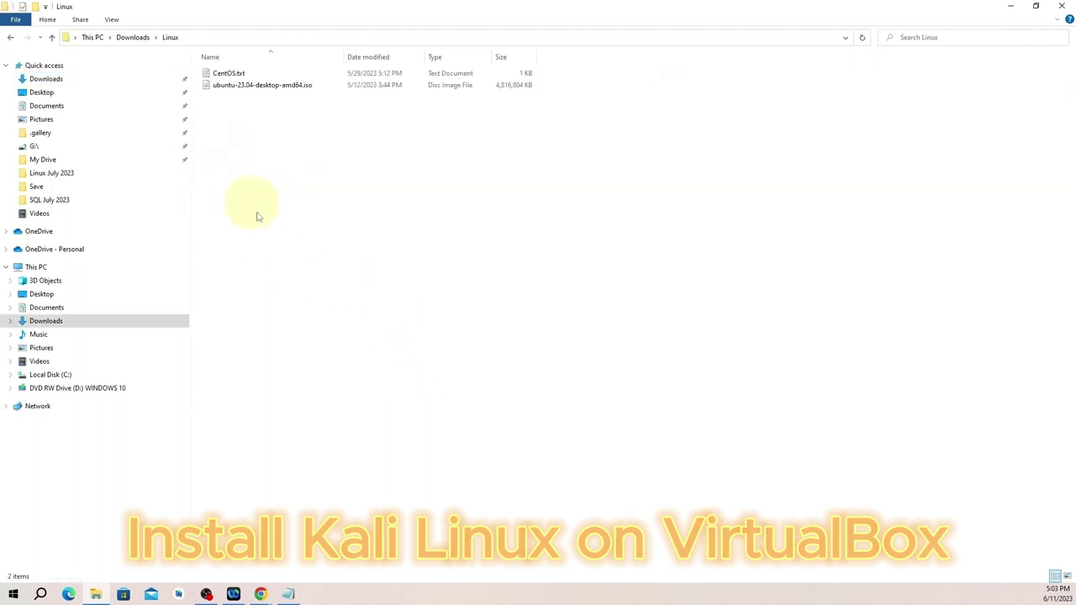
left_click(11, 38)
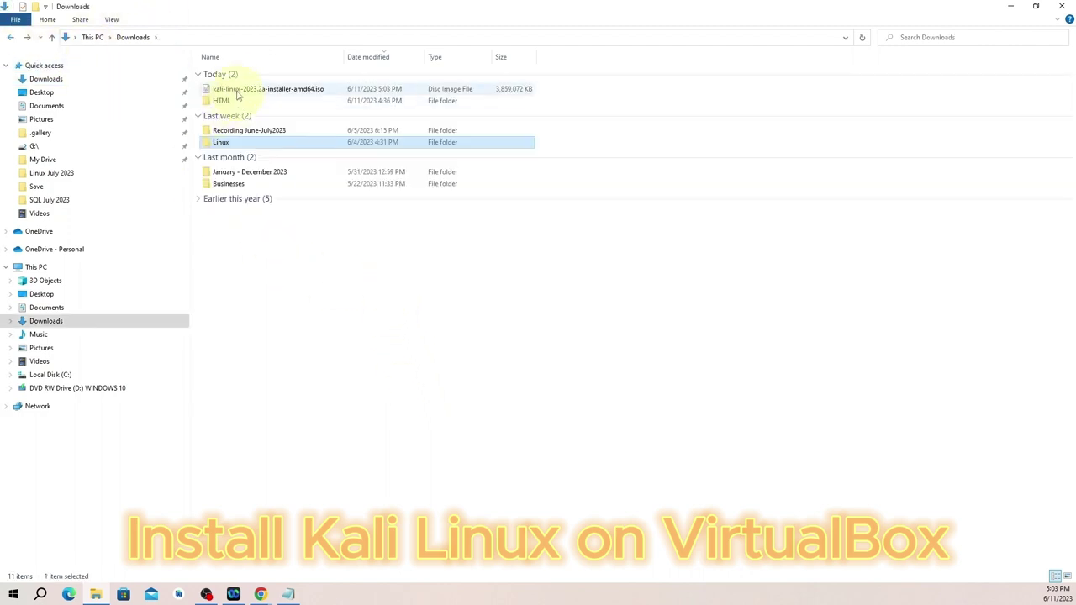
left_click_drag(231, 88, 254, 143)
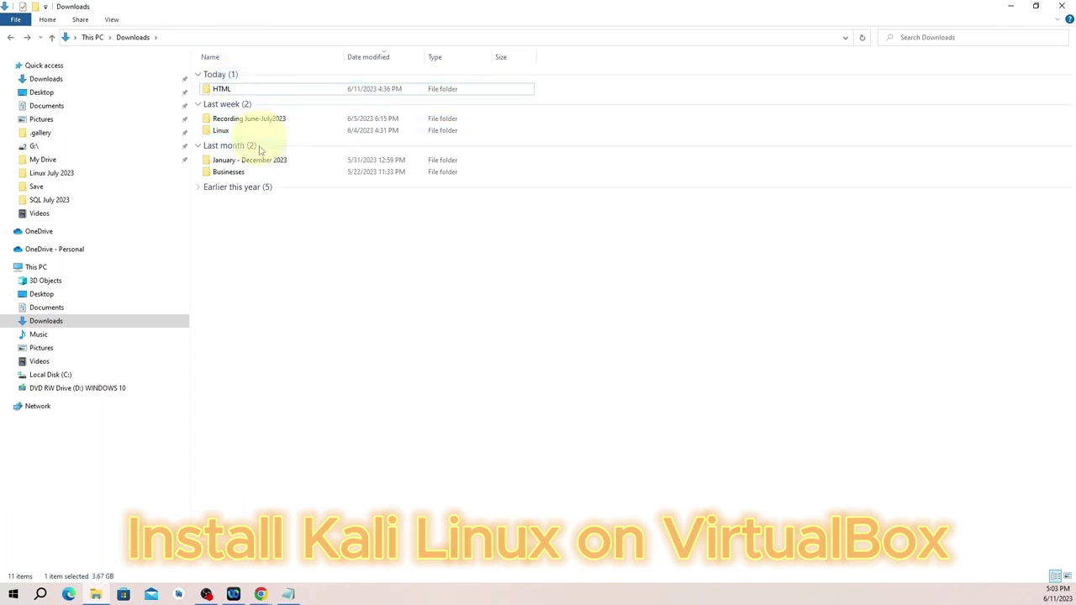
left_click(1007, 7)
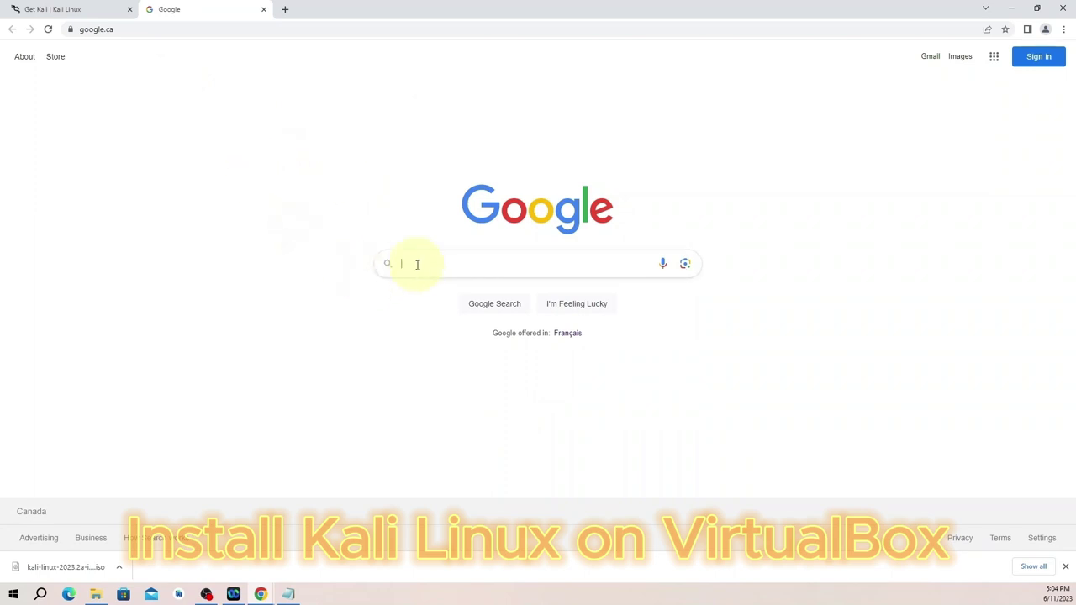
Search Google for virtualbox, go to virtualbox.org's downloads, and request the Windows hosts package.
type("vir")
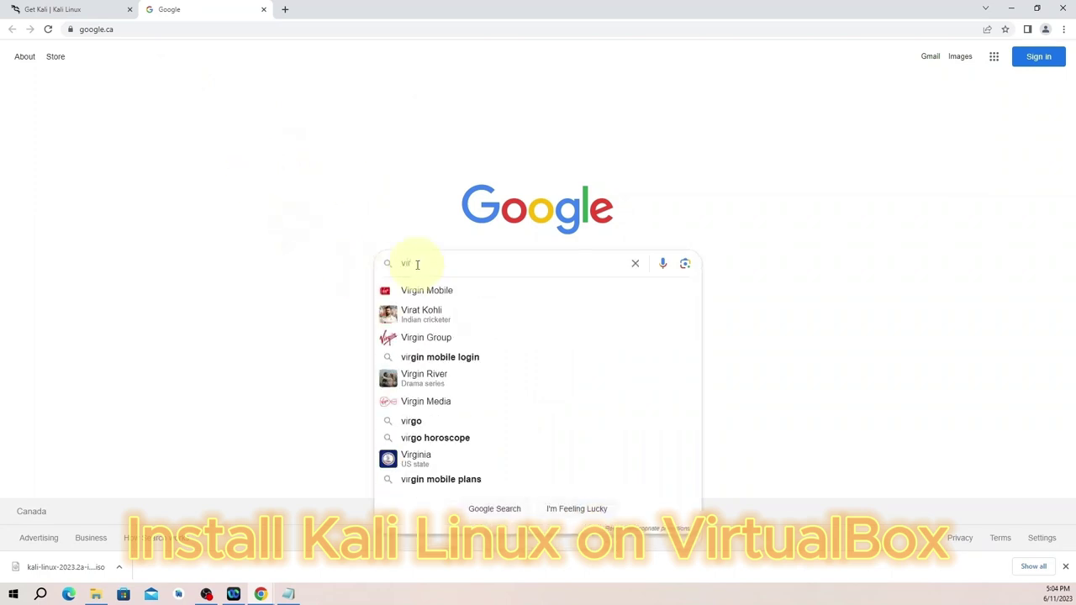
type("tual")
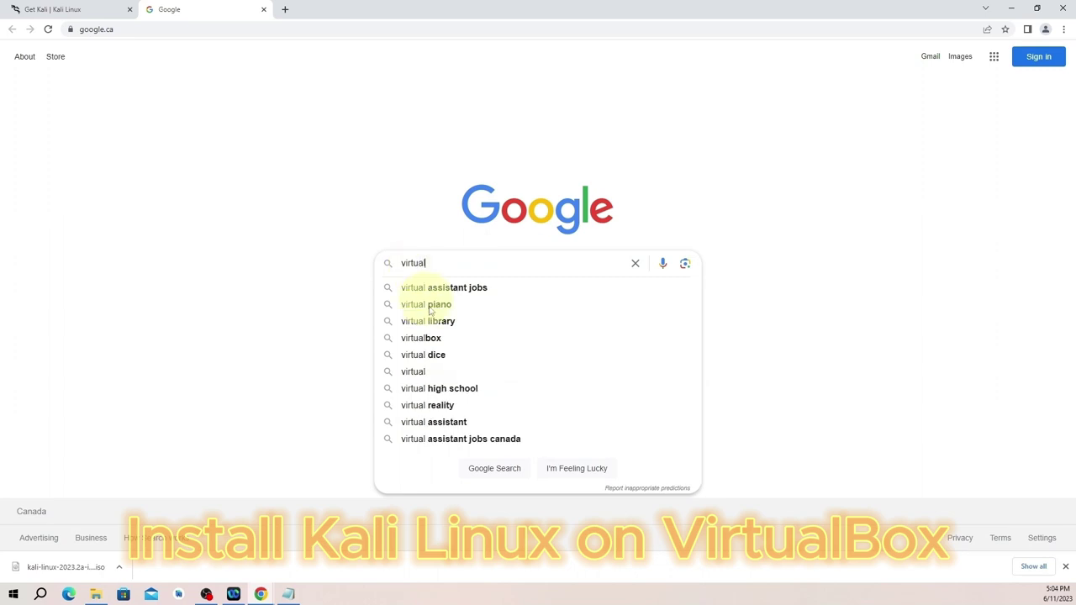
left_click(443, 340)
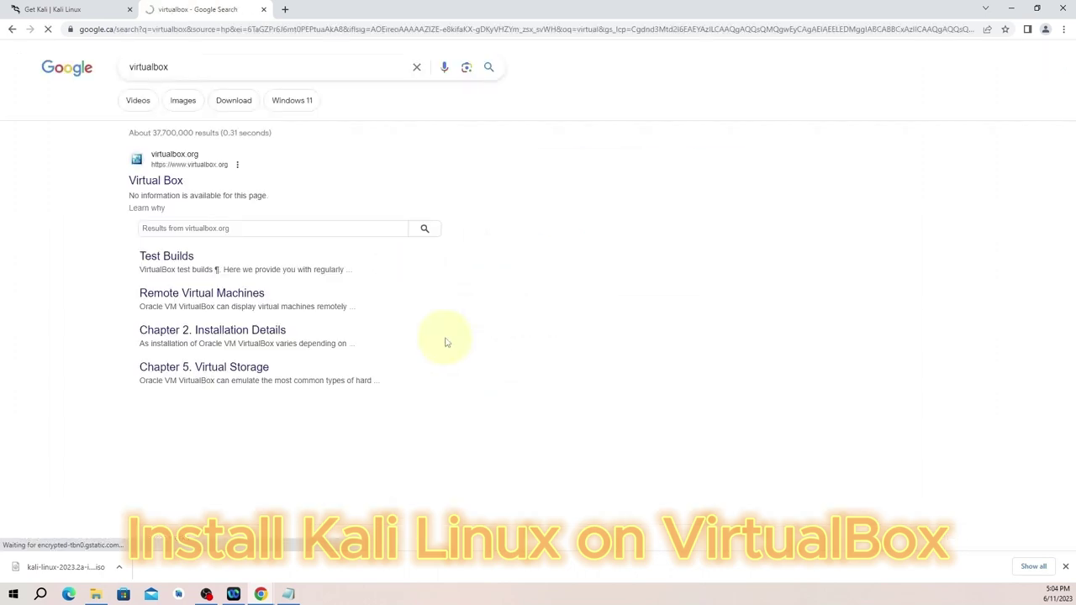
left_click(153, 184)
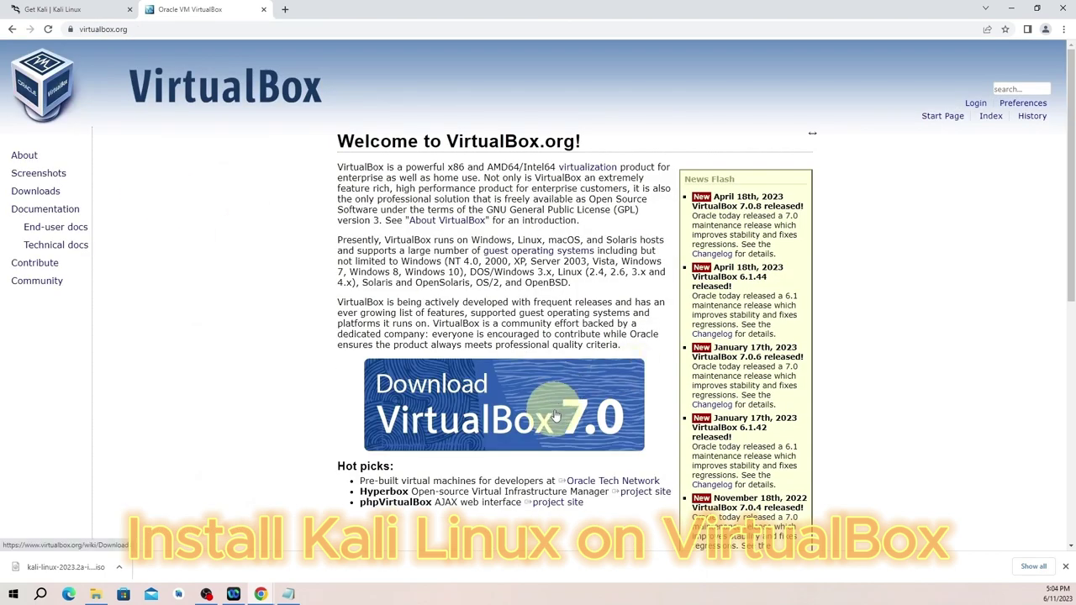
scroll(536, 435, "down", 2)
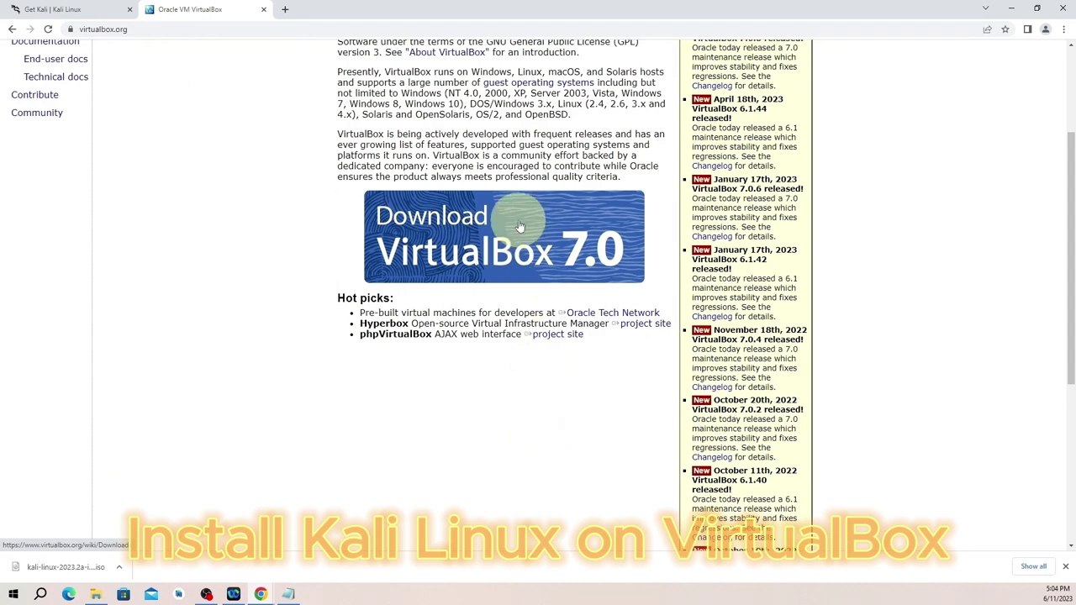
left_click(517, 242)
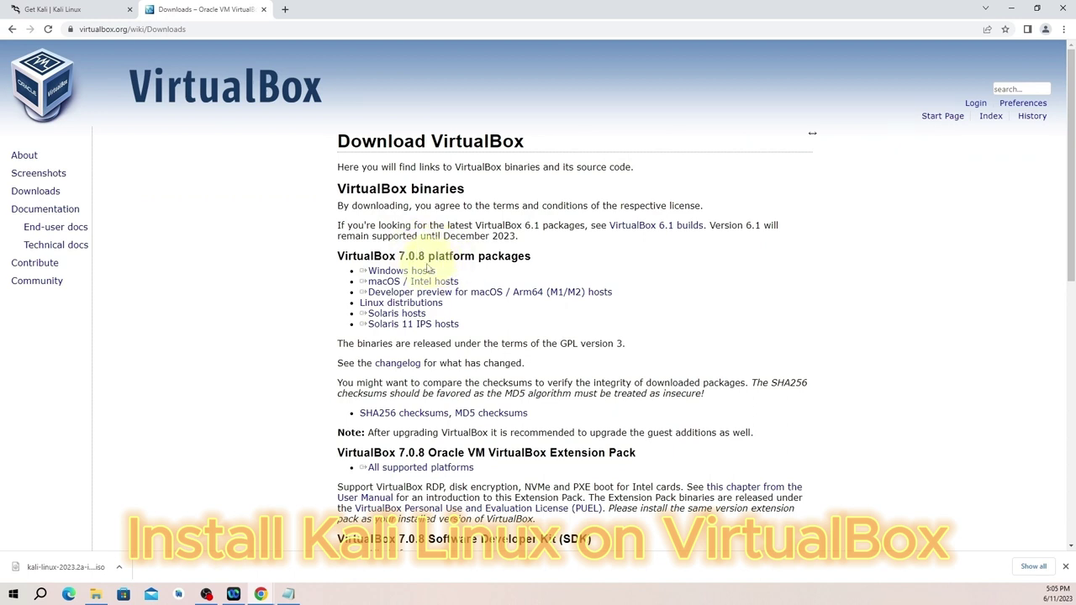
left_click(426, 272)
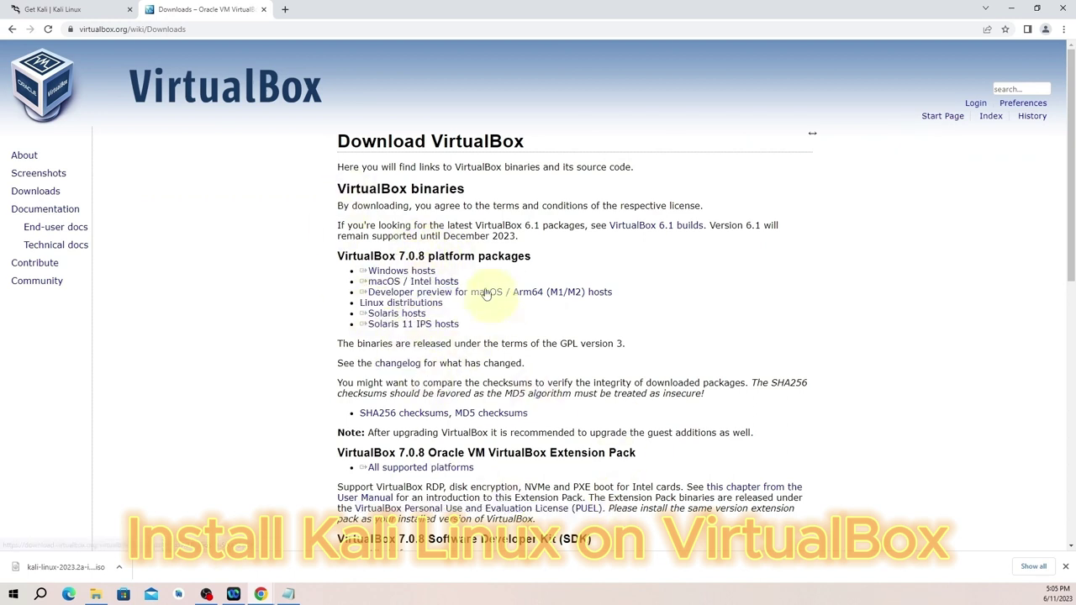
left_click(427, 272)
Download the VirtualBox 7.0.8 Windows hosts installer, then minimize Chrome to show the desktop.
left_click(411, 273)
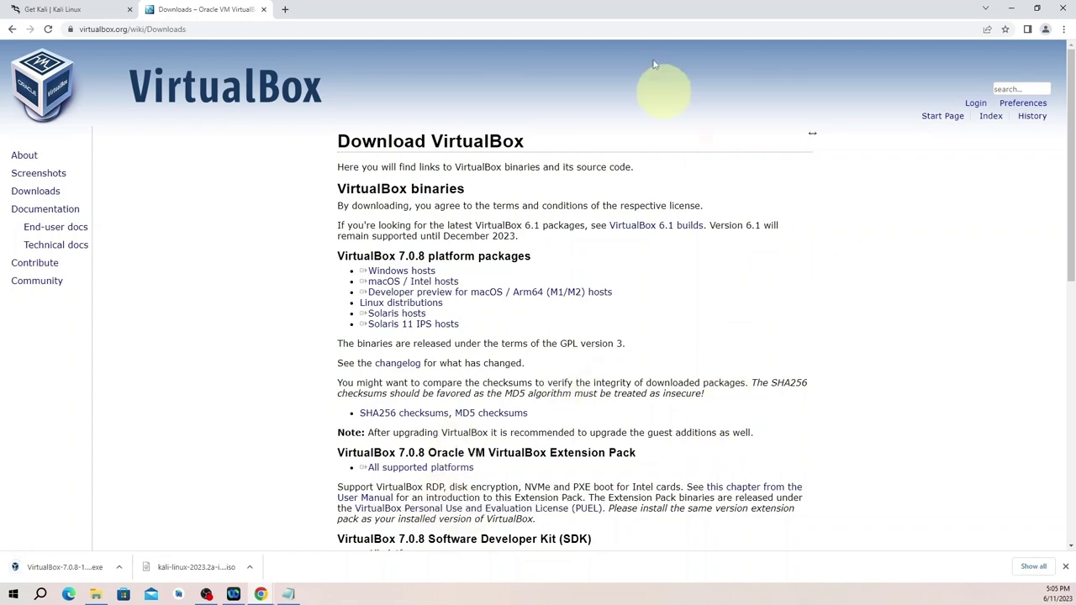
left_click(1009, 10)
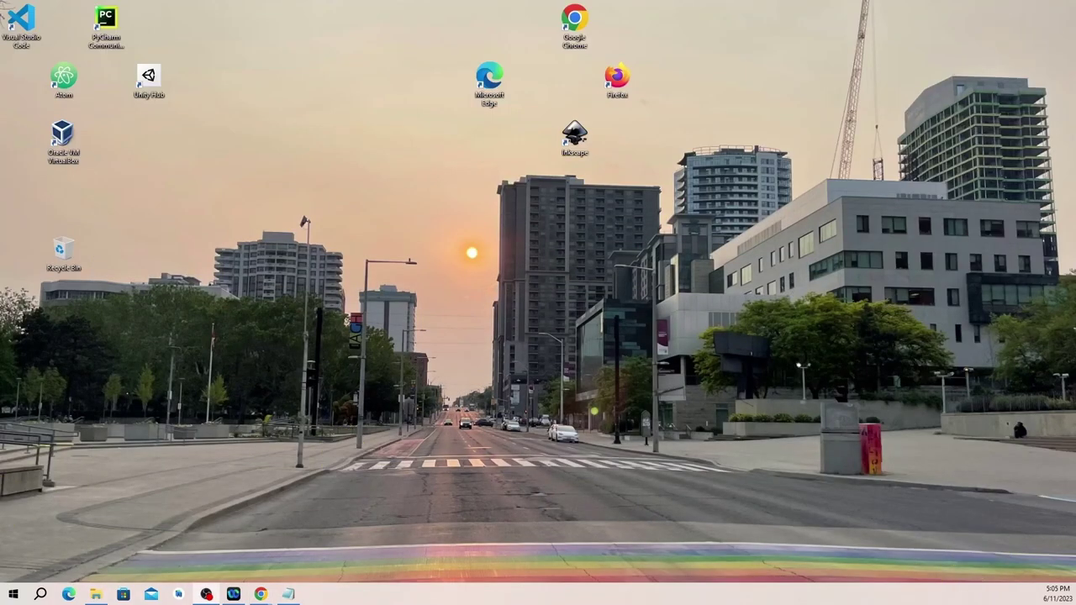
Run VirtualBox-7.0.8-156879-Win.exe from the Downloads folder.
left_click(96, 595)
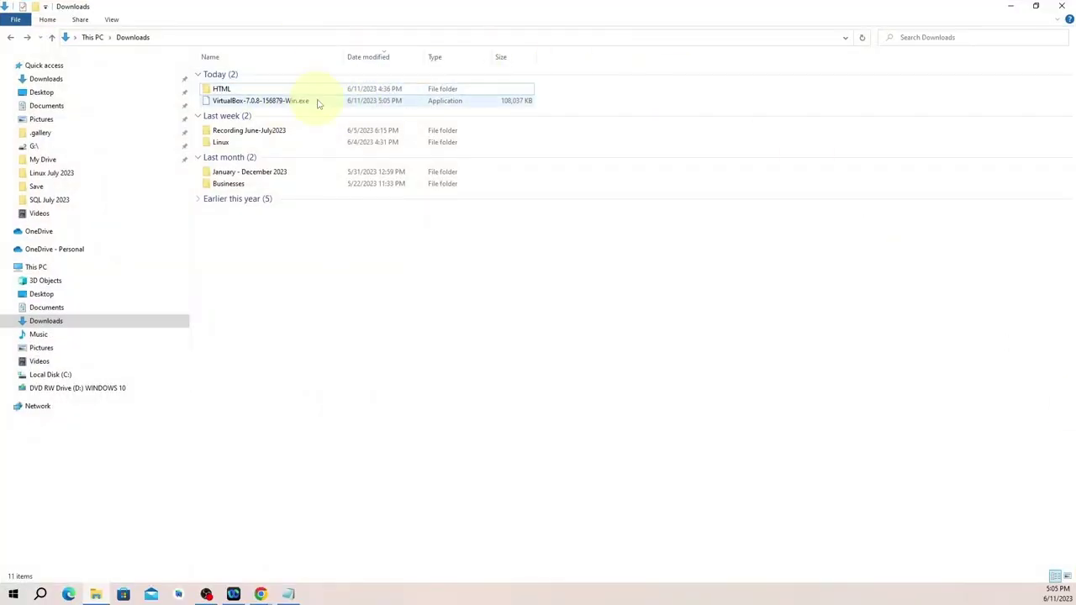
double_click(286, 102)
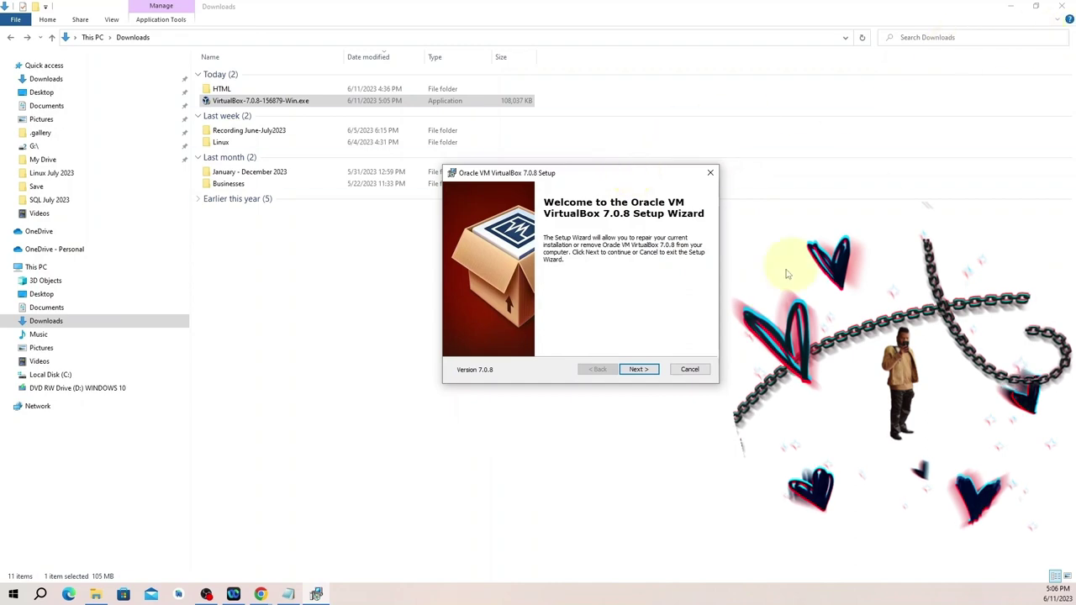
Cancel the VirtualBox 7.0.8 setup after the welcome page, confirm, and close the wizard.
left_click(1010, 9)
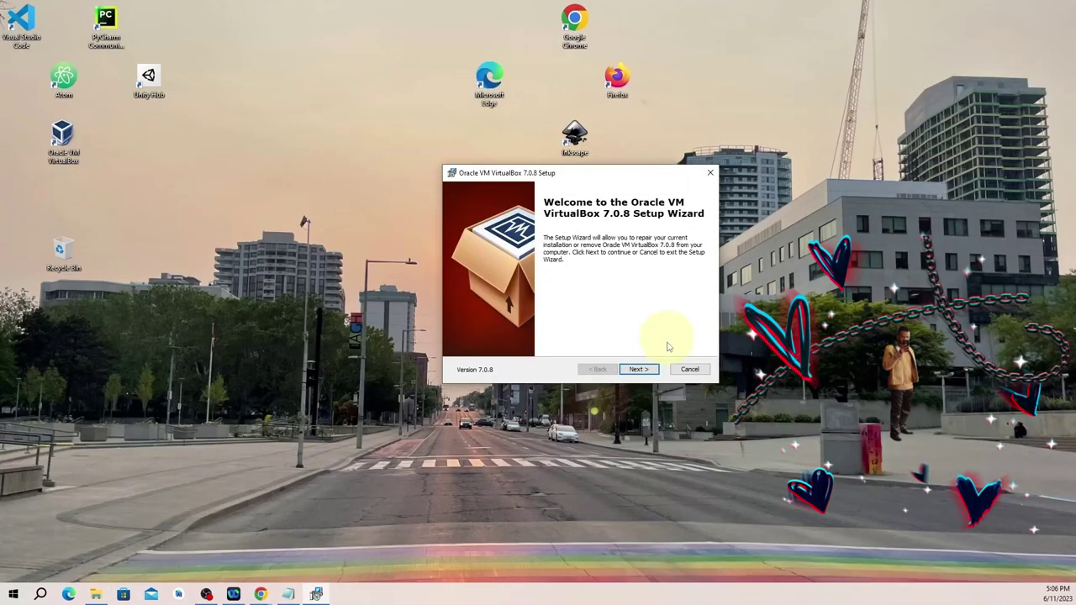
left_click(639, 369)
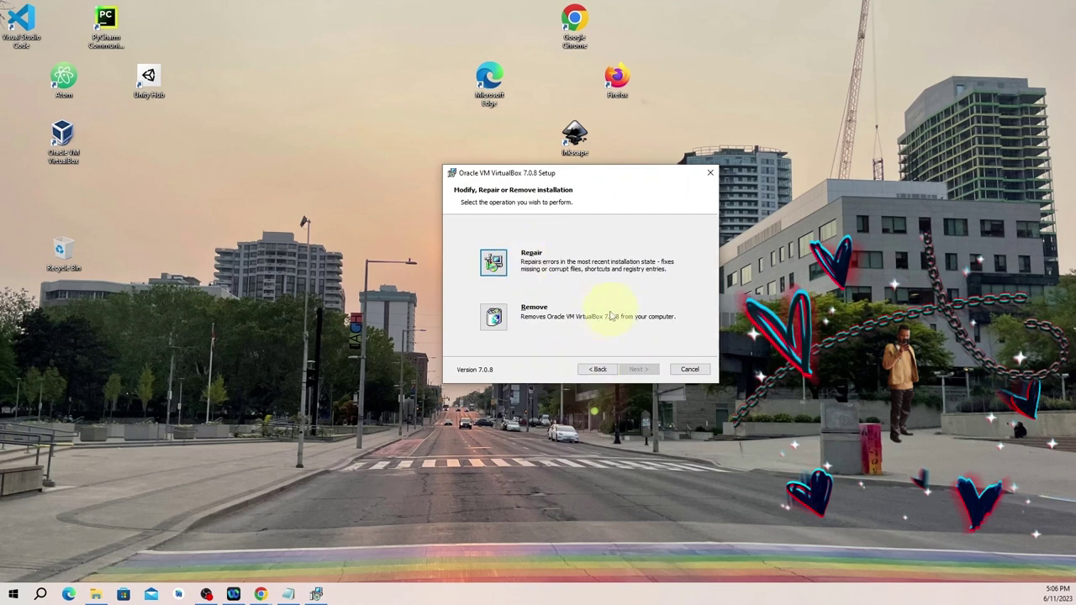
left_click(691, 370)
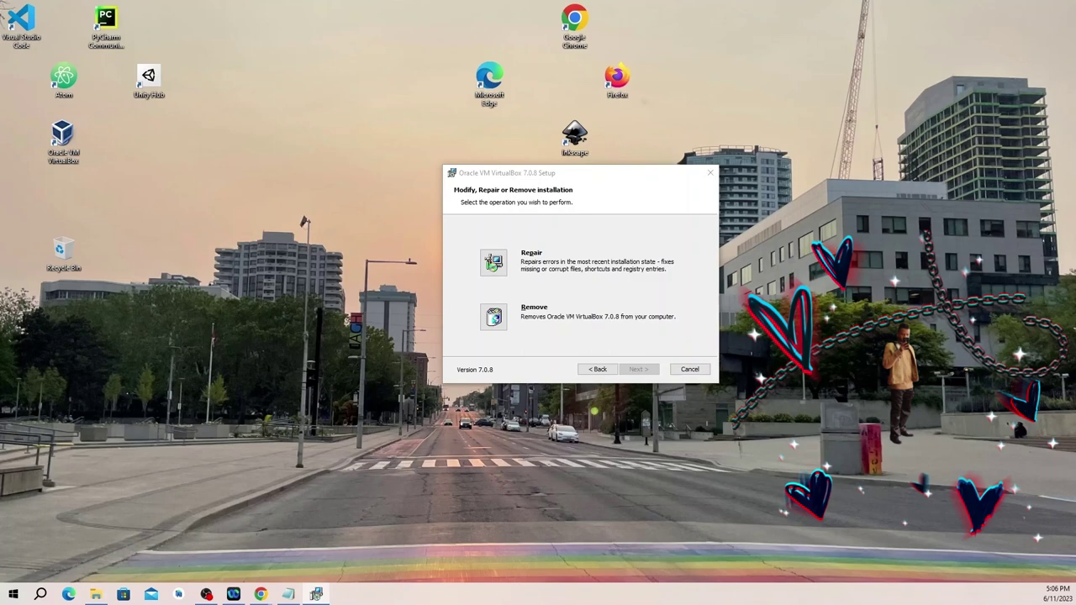
left_click_drag(405, 240, 606, 257)
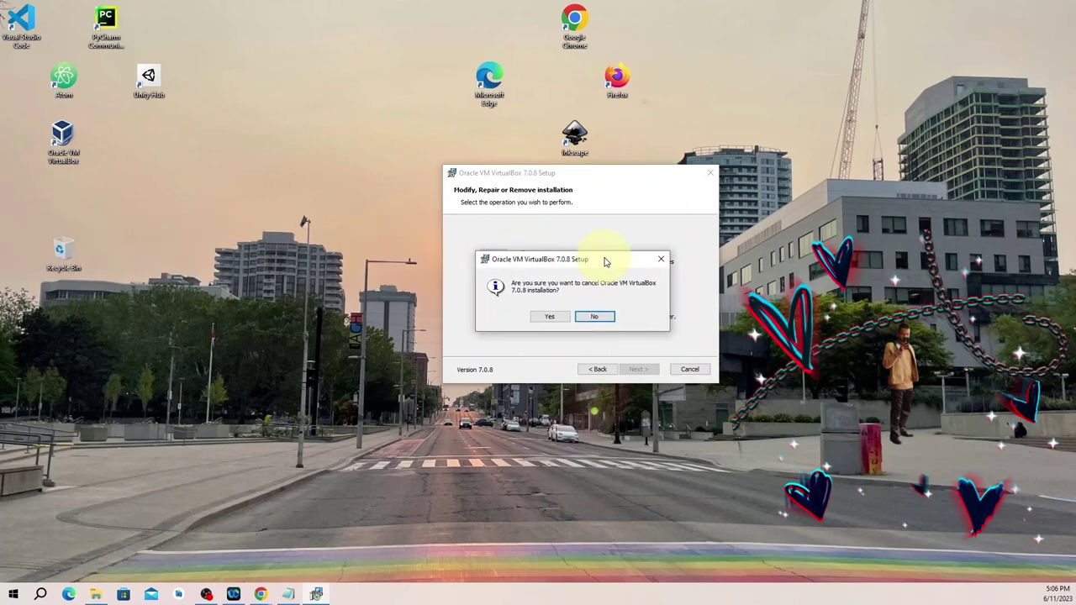
left_click(548, 316)
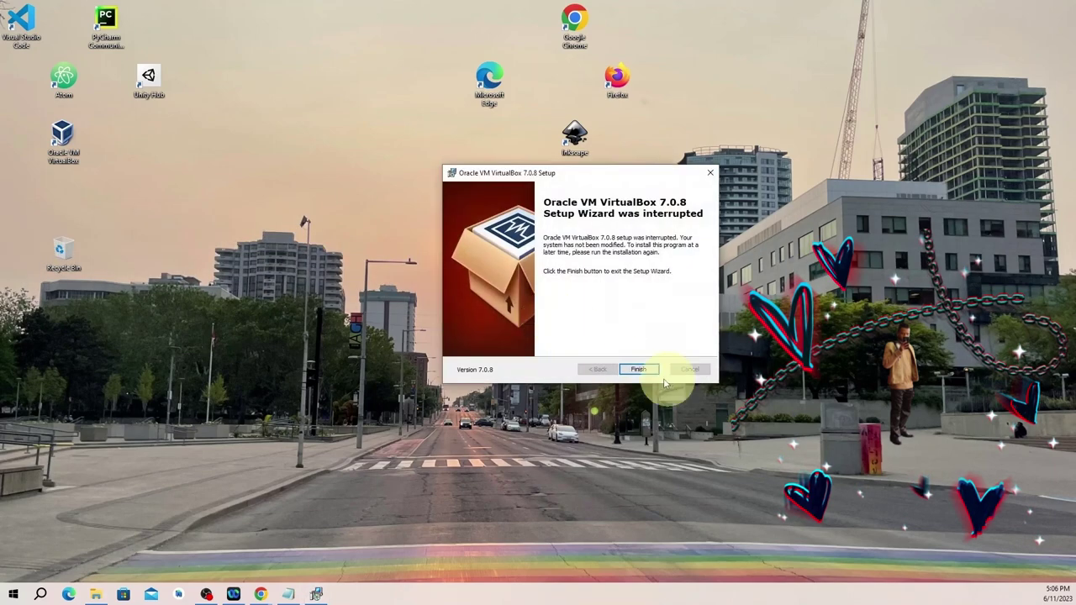
left_click(641, 369)
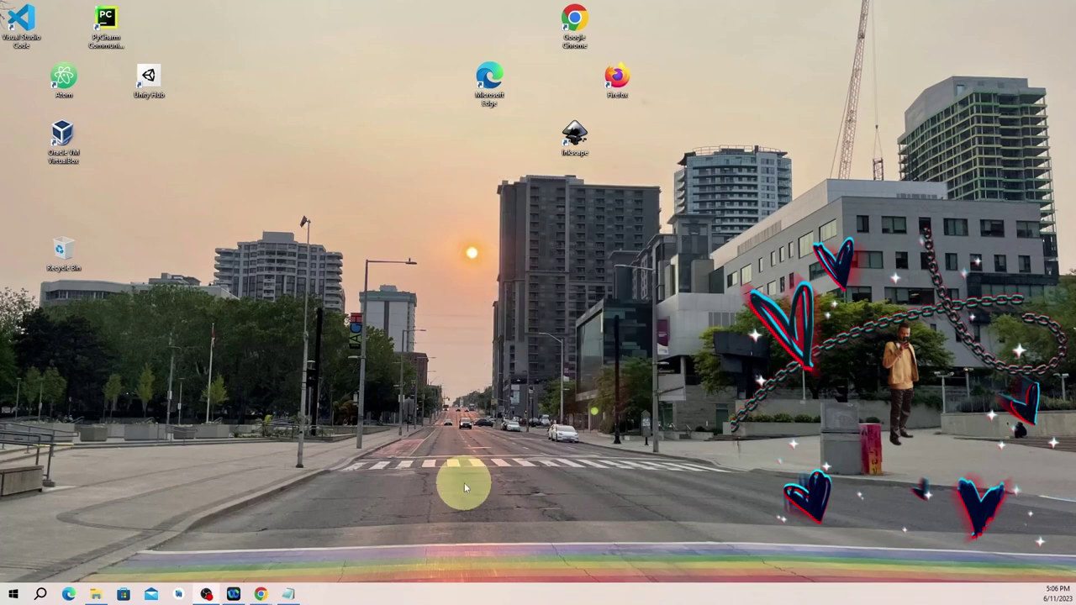
Download the VirtualBox 7.0.8 Extension Pack for all supported platforms.
mouse_move(267, 593)
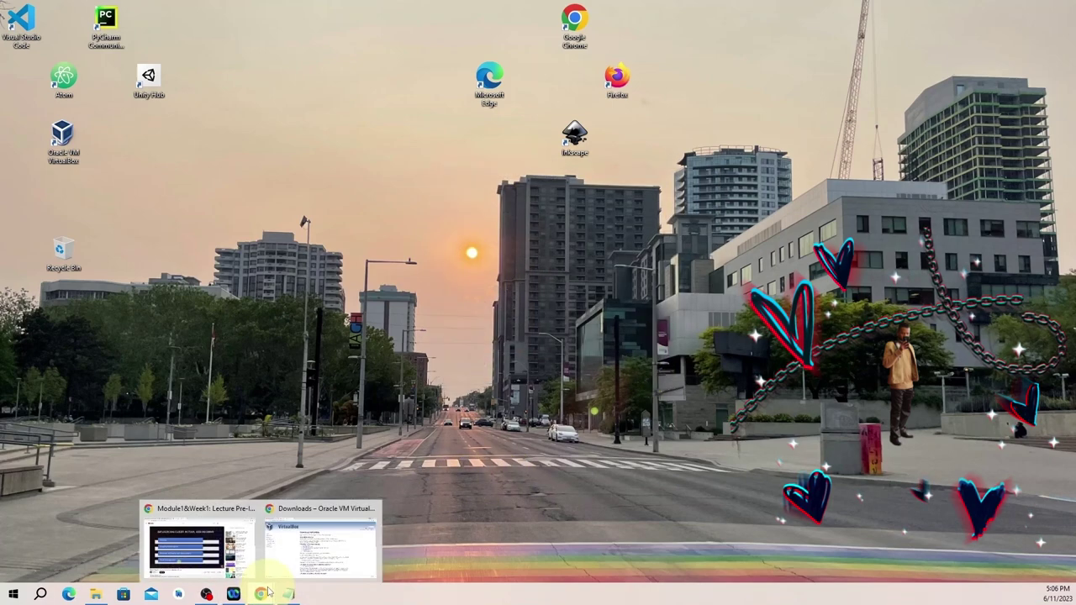
left_click(320, 554)
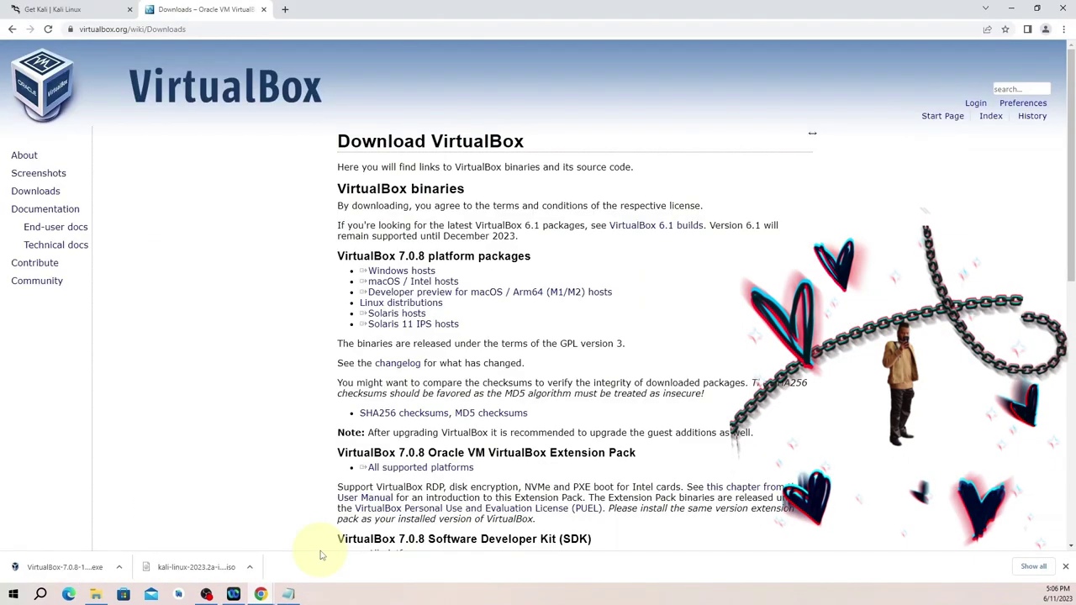
scroll(493, 430, "down", 1)
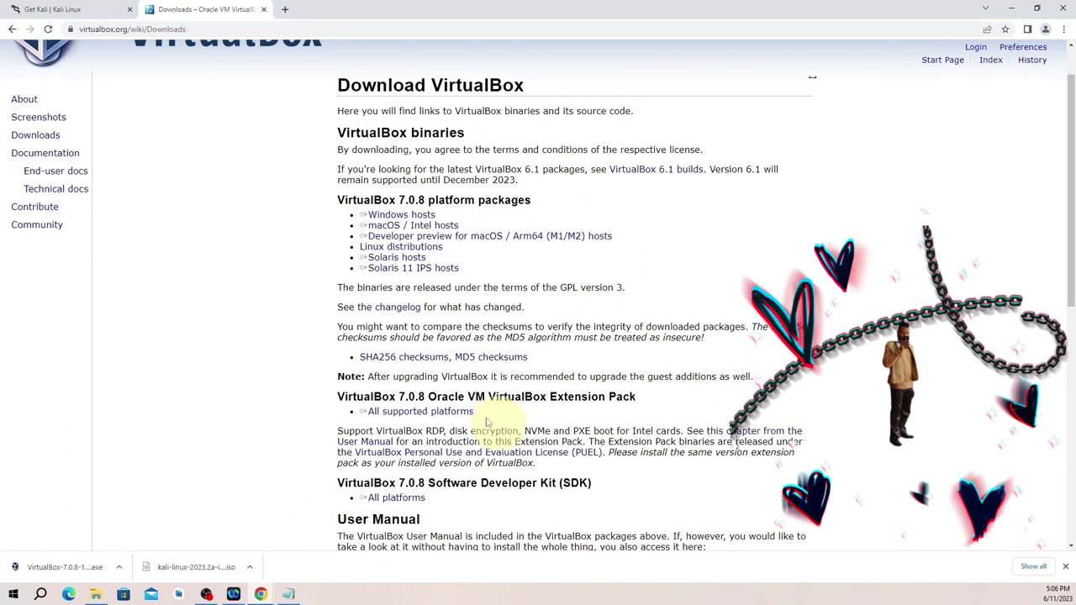
triple_click(452, 416)
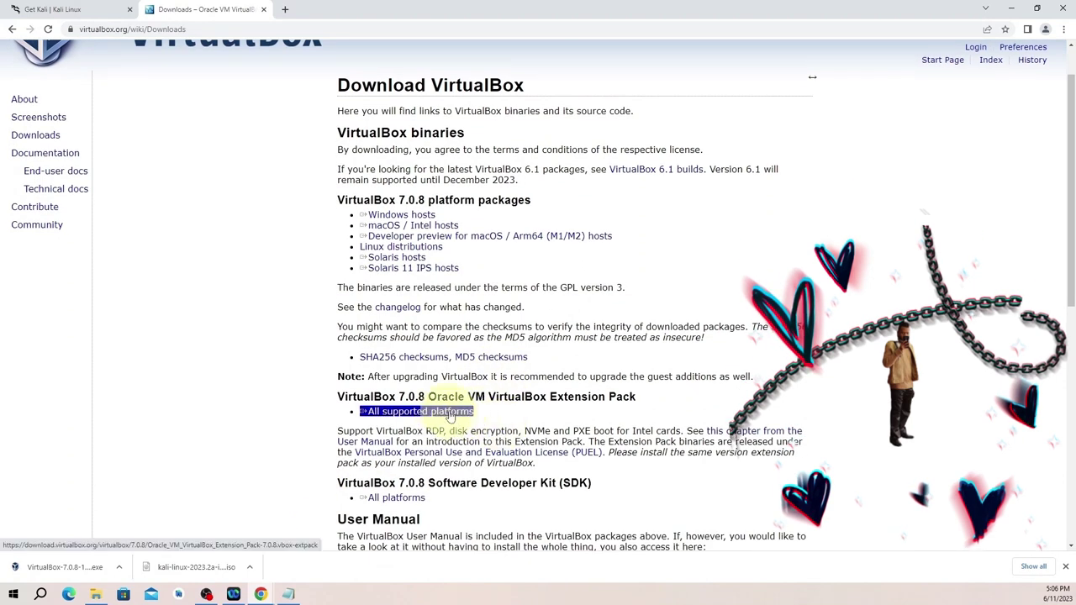
left_click(438, 415)
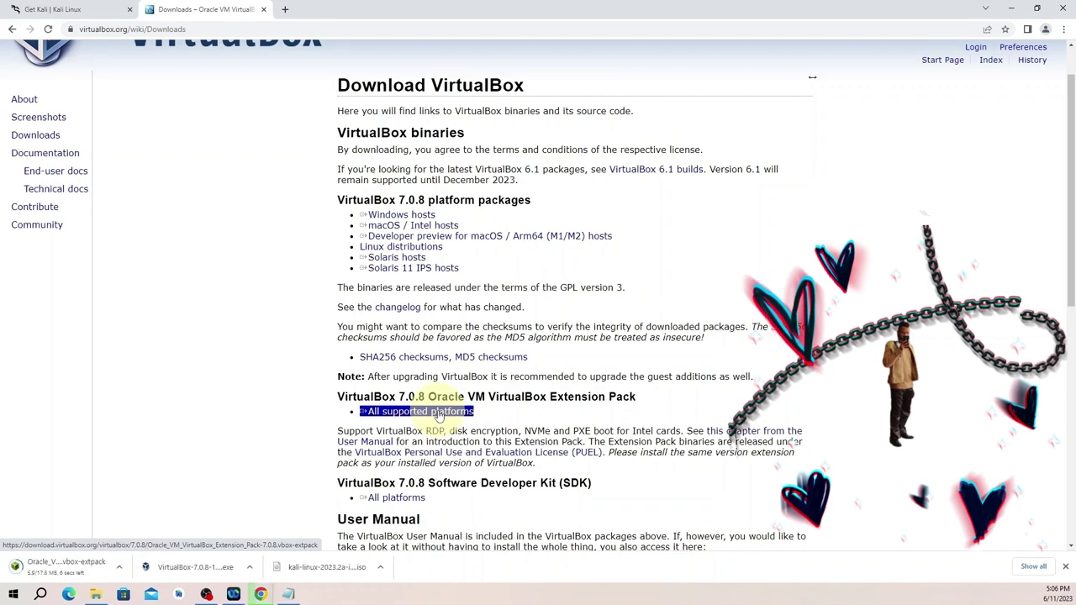
left_click(429, 412)
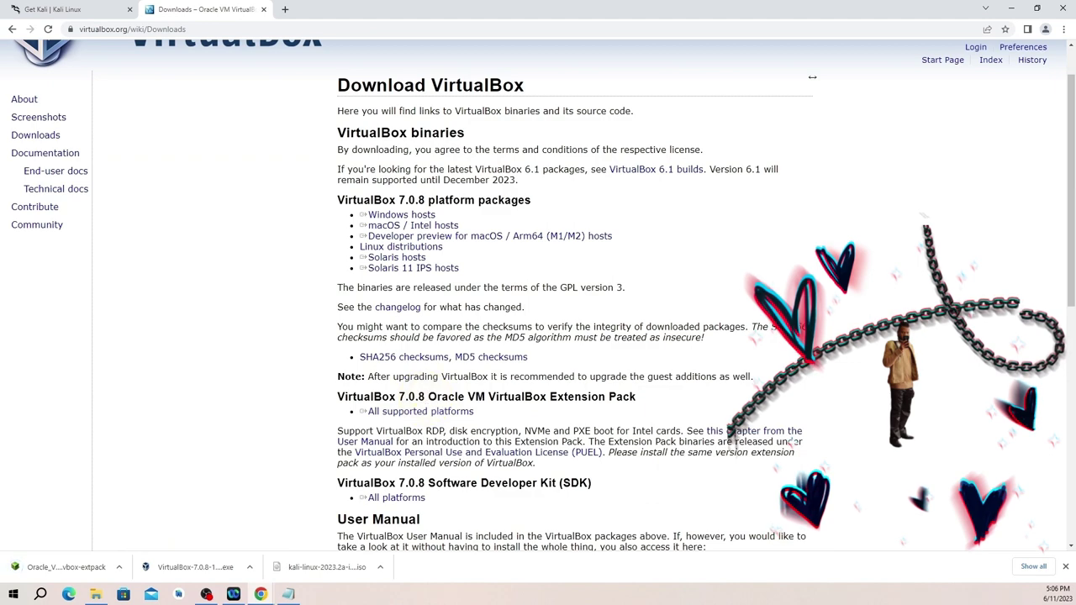
Select the Oracle_VM extension pack file in the Downloads folder.
left_click(96, 594)
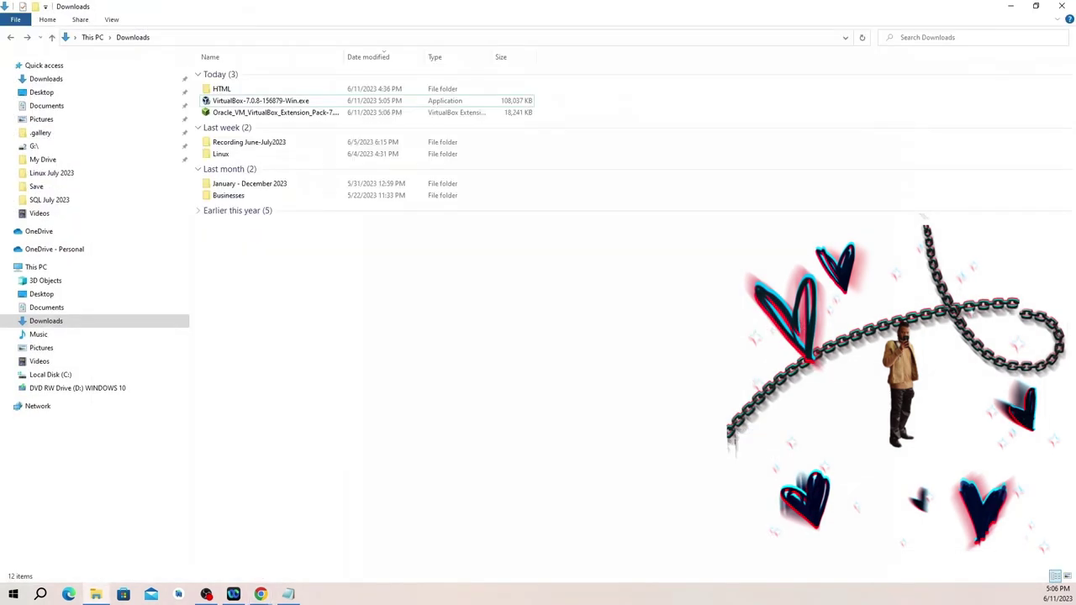
left_click(307, 114)
left_click(307, 114)
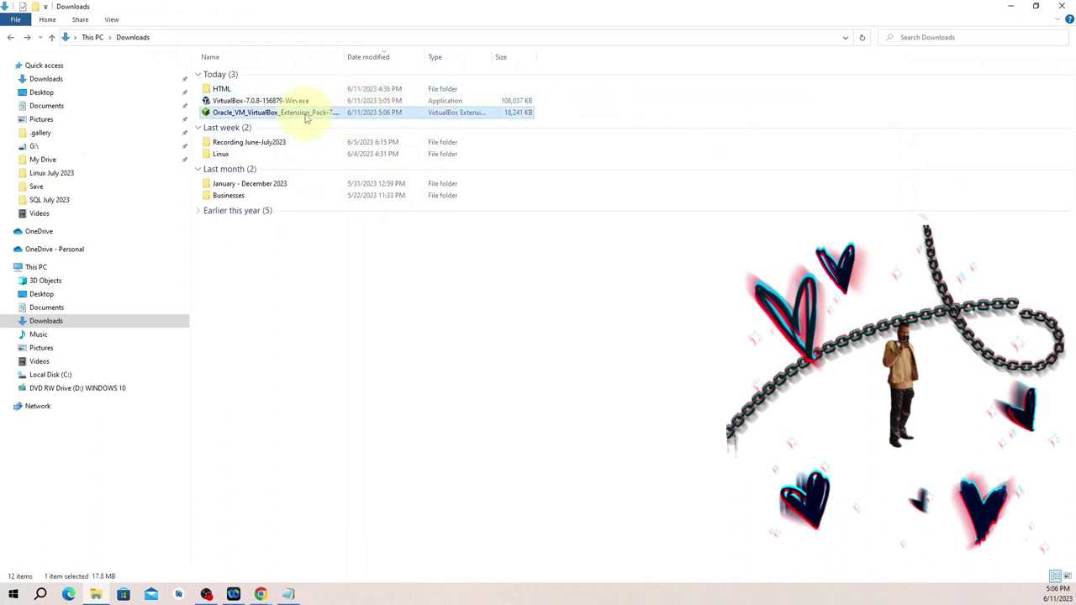
Open the extension pack and decline reinstalling it.
double_click(307, 115)
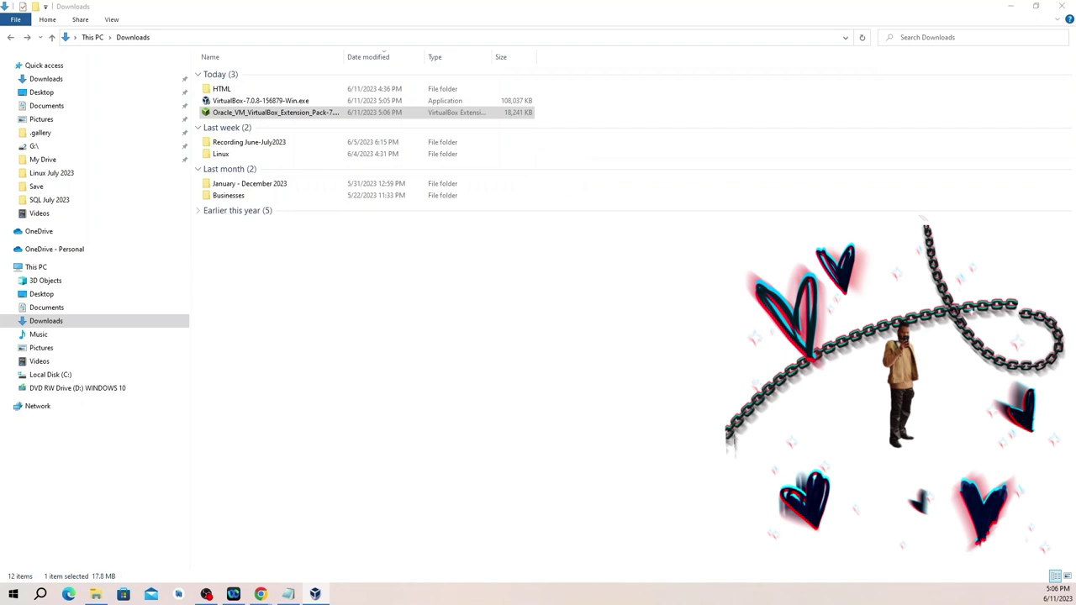
left_click_drag(154, 237, 547, 252)
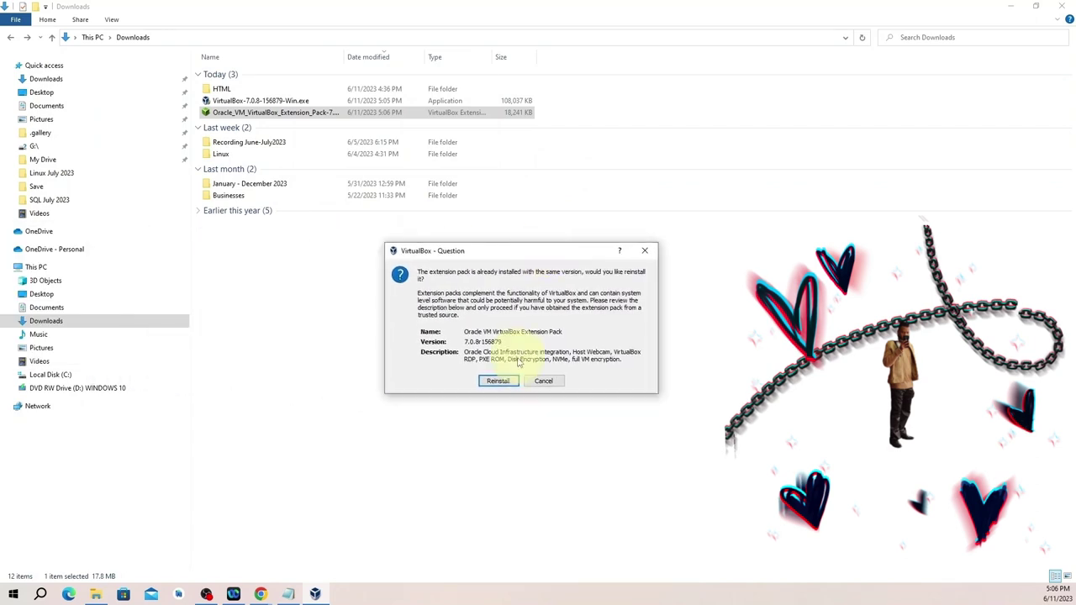
left_click(501, 384)
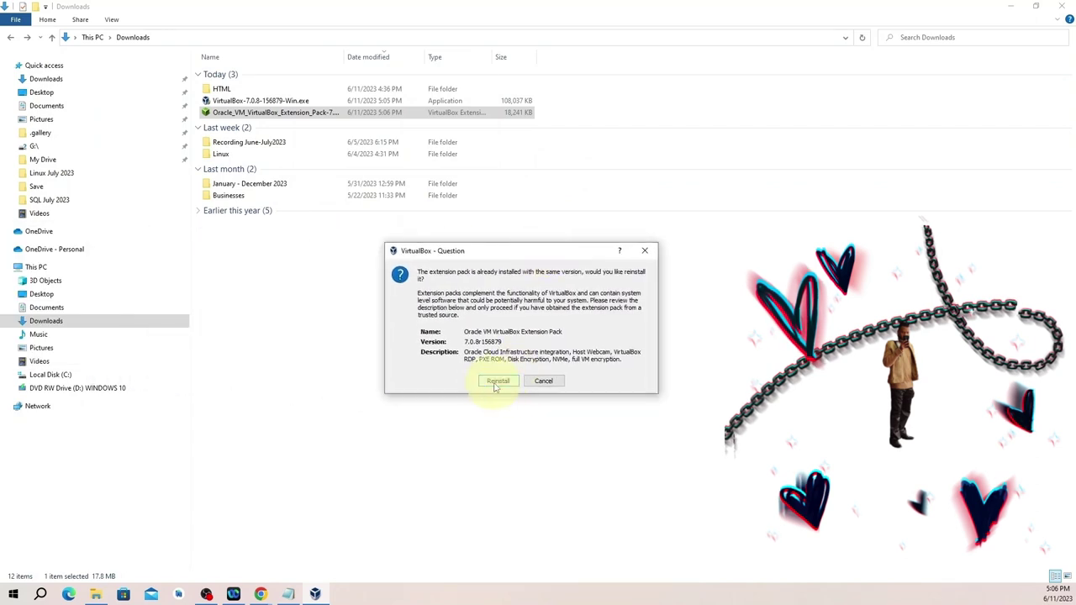
left_click(551, 382)
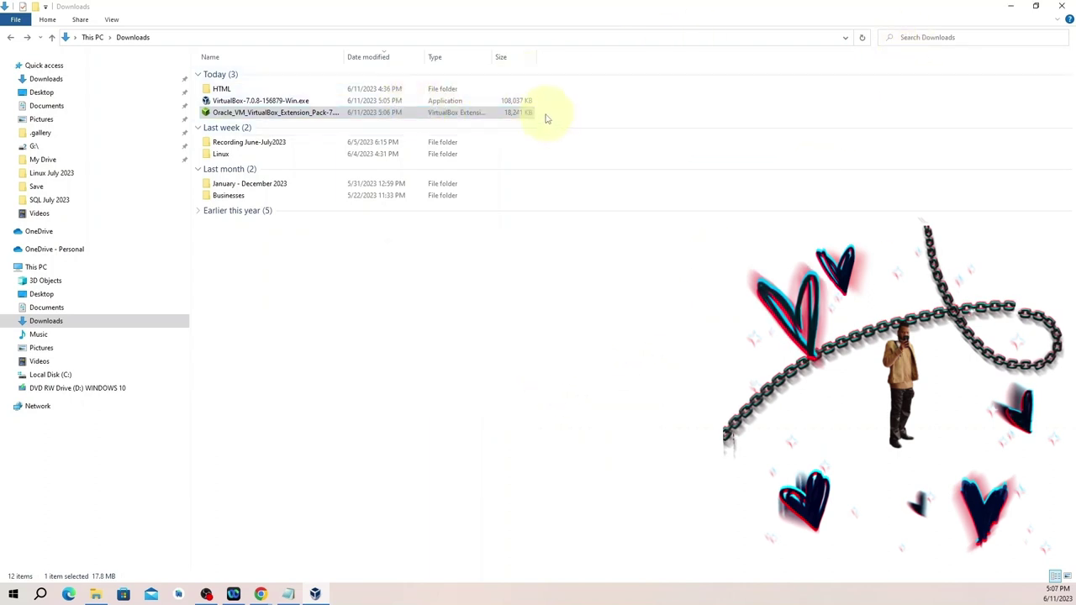
Delete both VirtualBox download files and close the Downloads folder.
left_click_drag(546, 116, 497, 102)
right_click(497, 102)
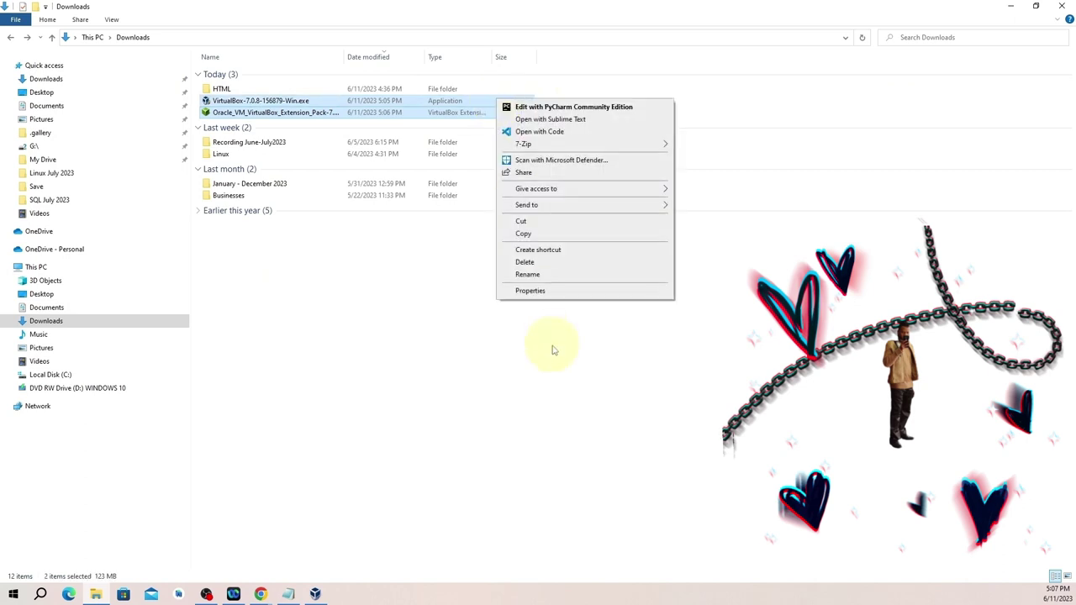
left_click(536, 263)
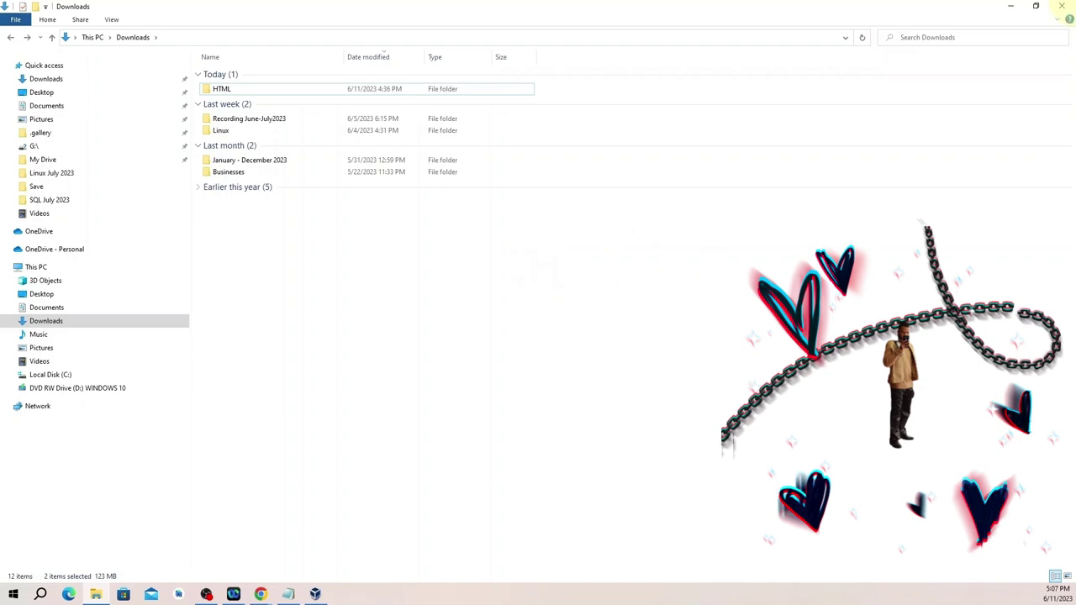
left_click(1062, 6)
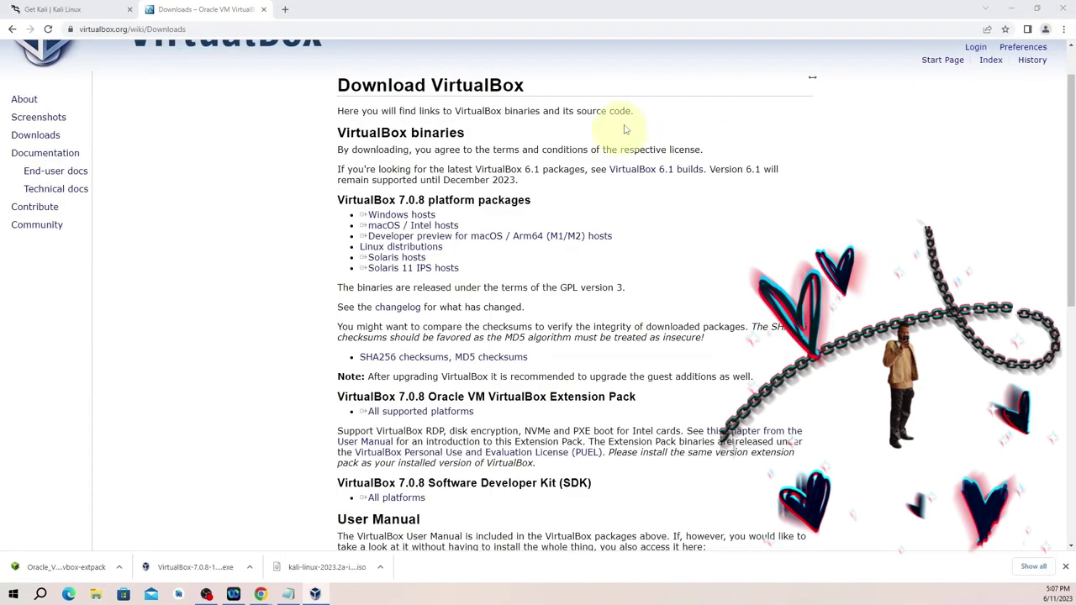
Close Chrome, launch VirtualBox Manager maximized, and show the Welcome to VirtualBox tools page.
left_click(1063, 8)
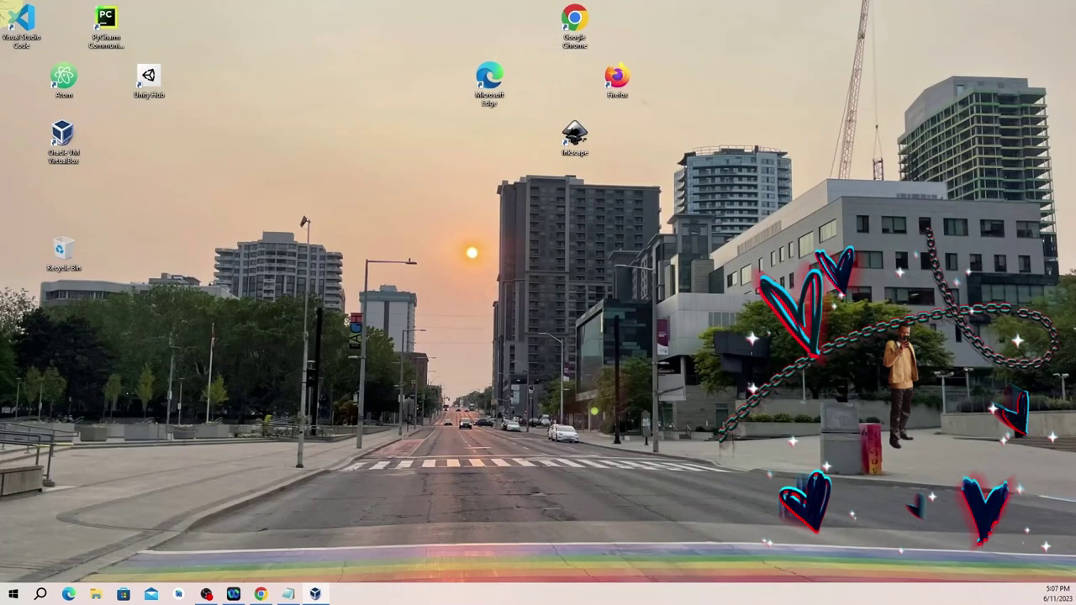
double_click(61, 152)
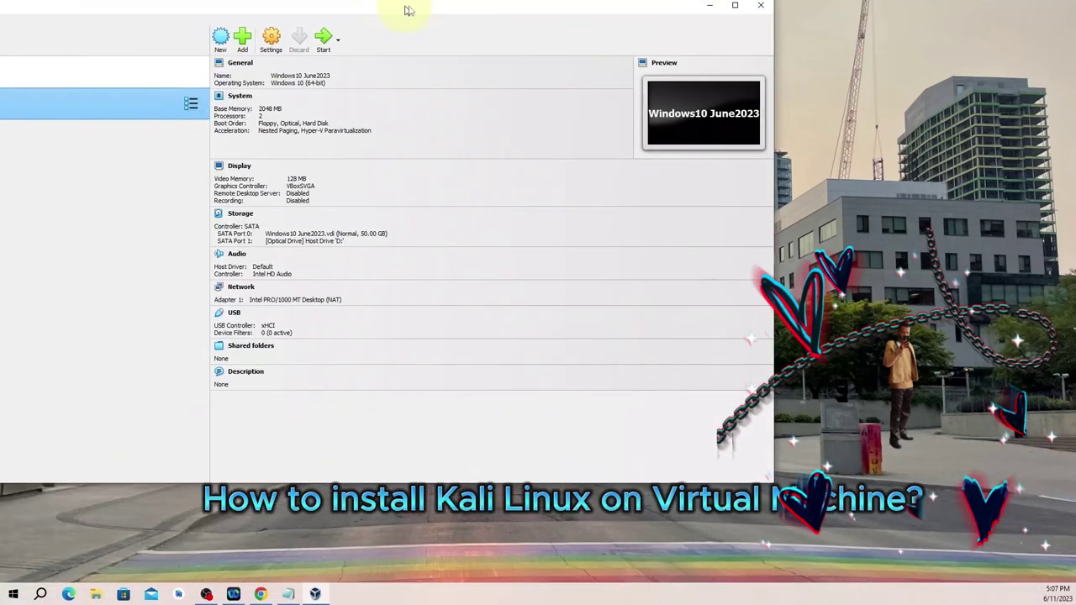
left_click_drag(409, 7, 647, 41)
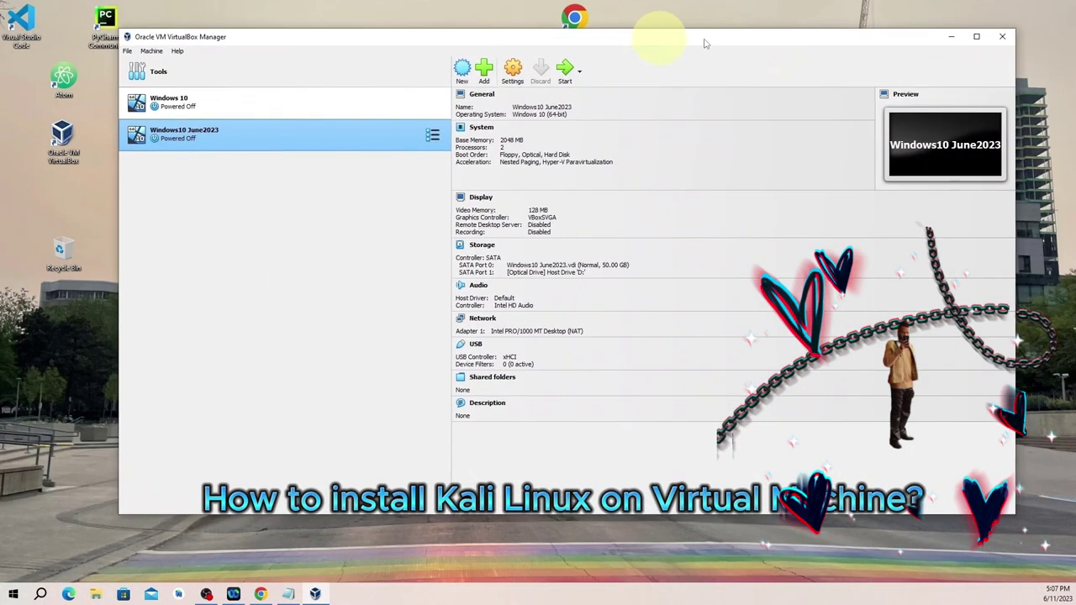
left_click(976, 36)
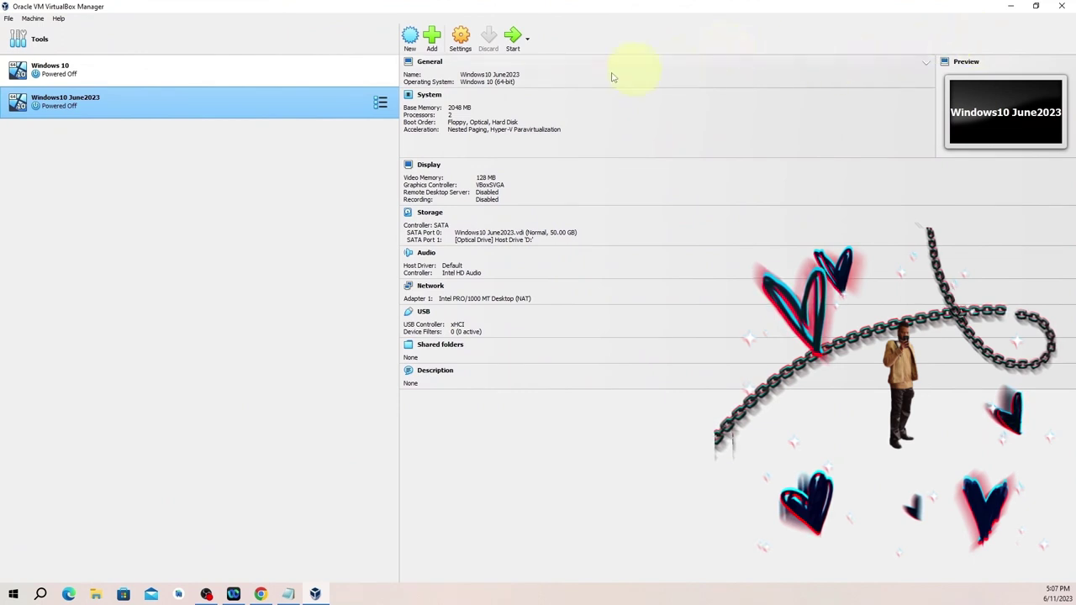
left_click(32, 18)
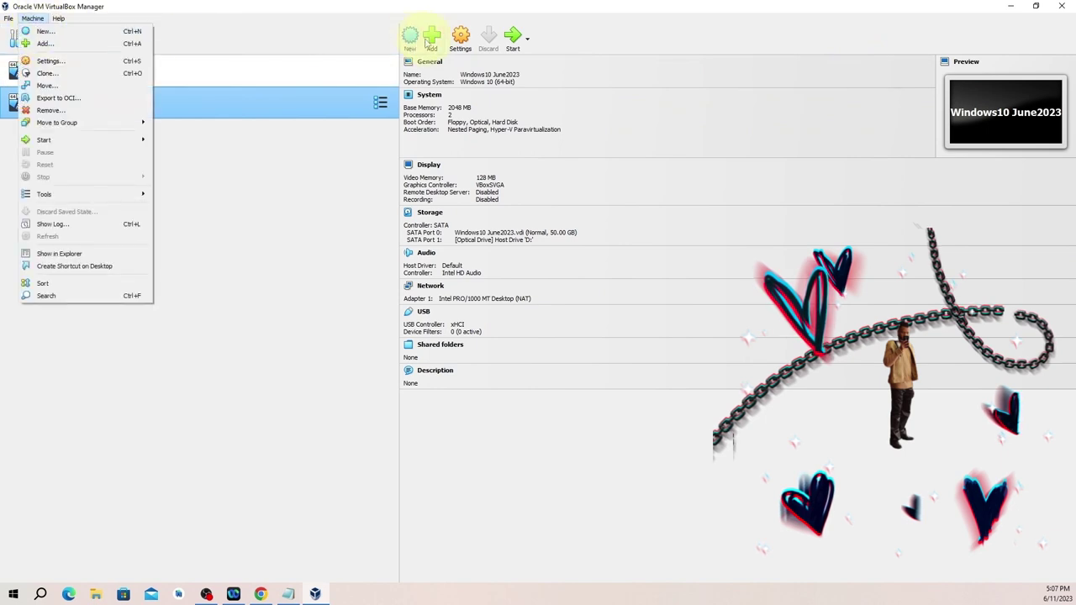
left_click(324, 37)
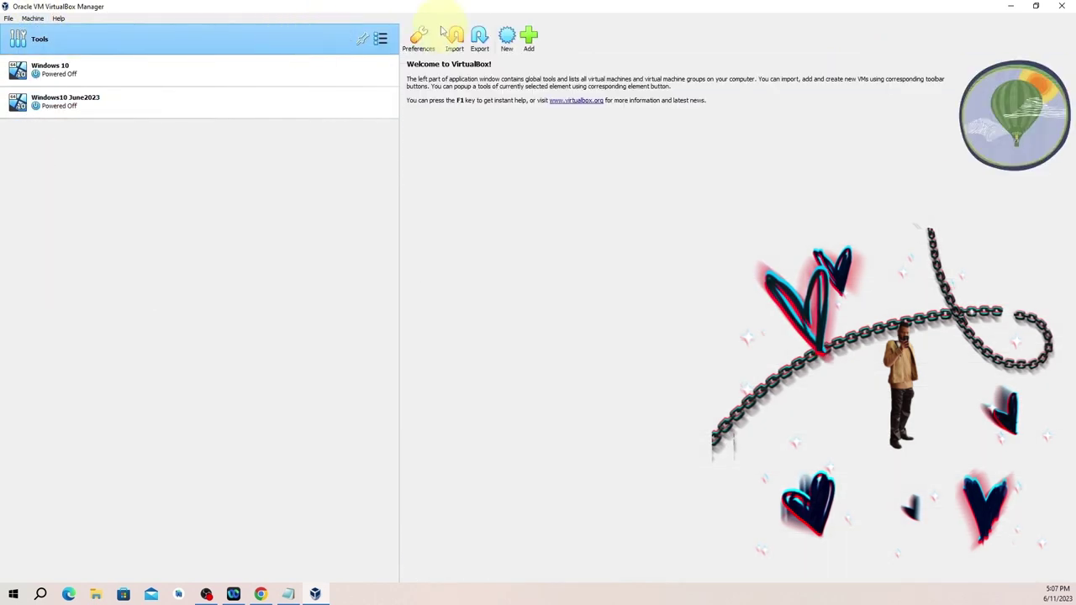
Start a new virtual machine and enter its name in the Create Virtual Machine wizard.
left_click(507, 39)
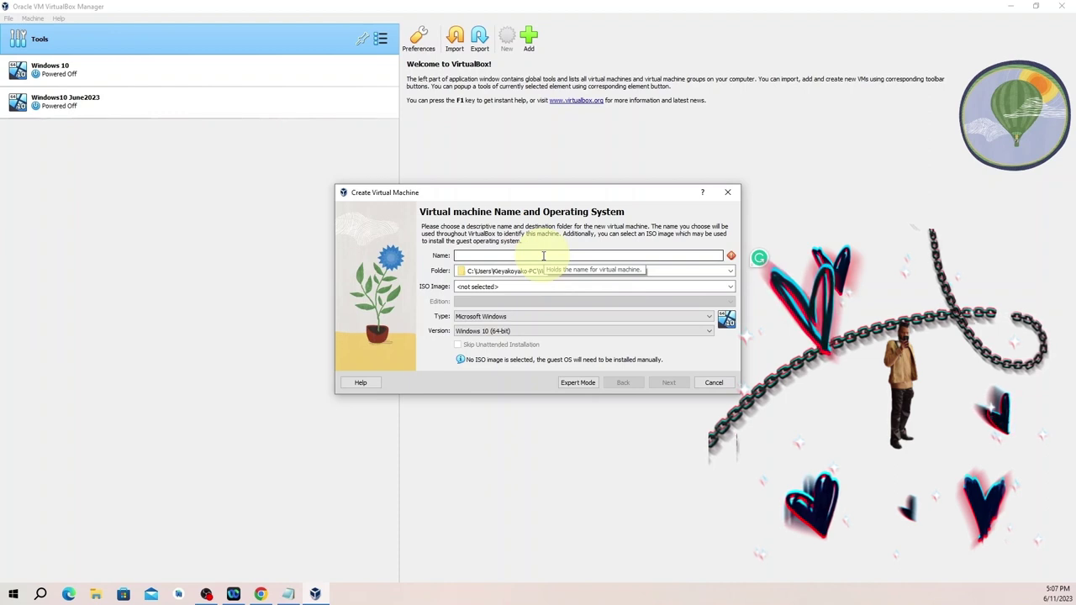
type("k")
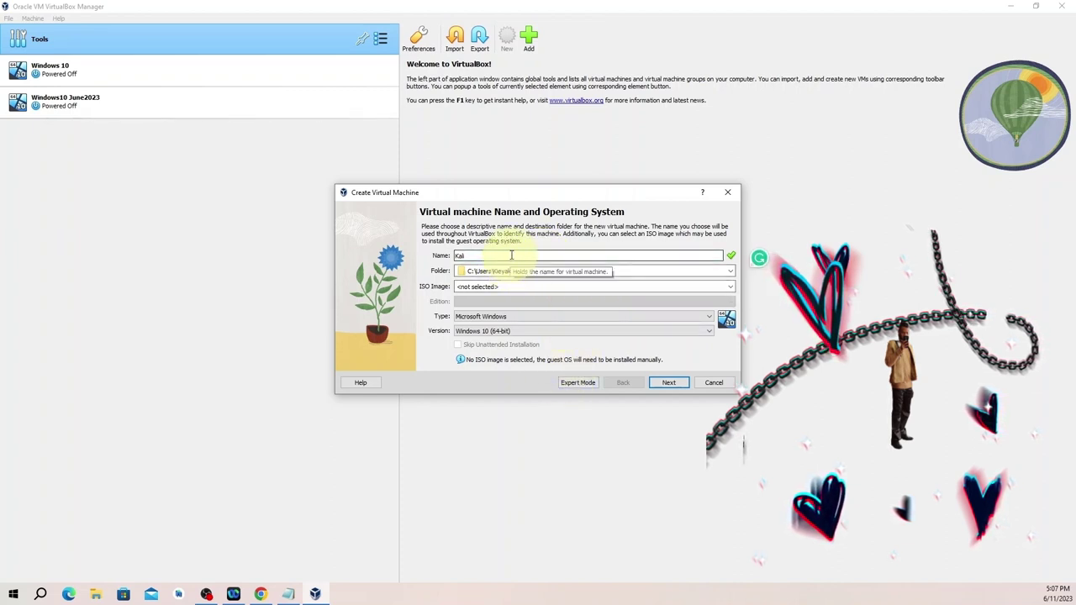
key("BackSpace")
key("BackSpace")
key("BackSpace")
key("BackSpace")
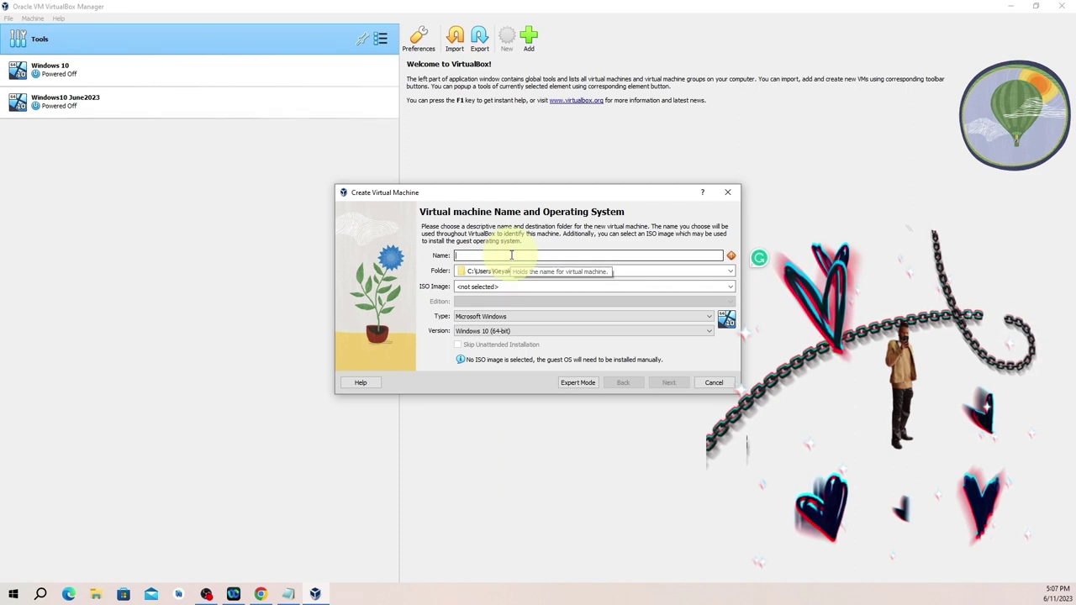
type("U")
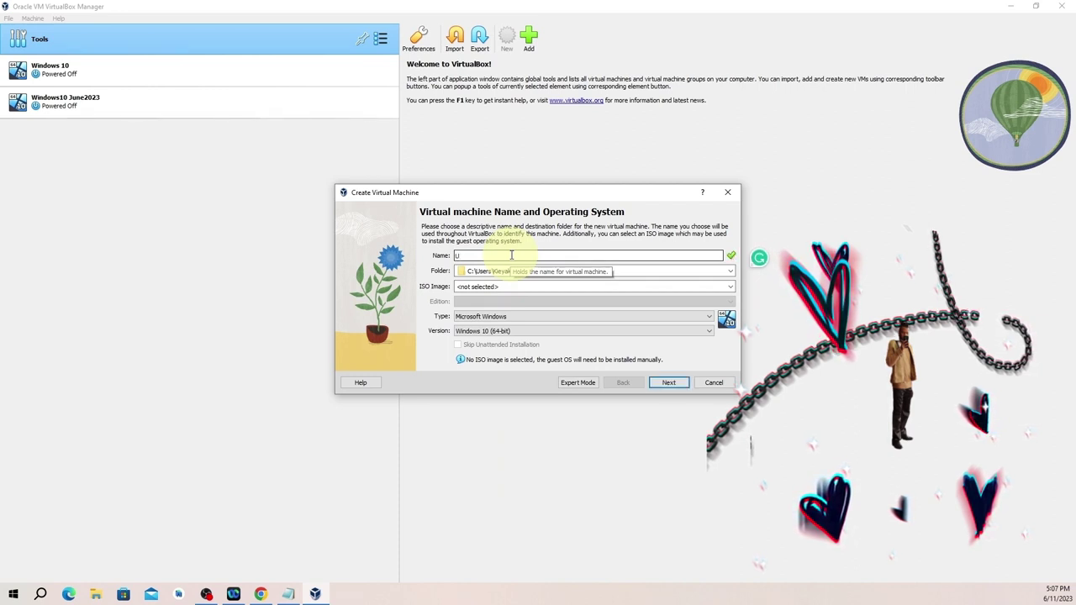
type("bu")
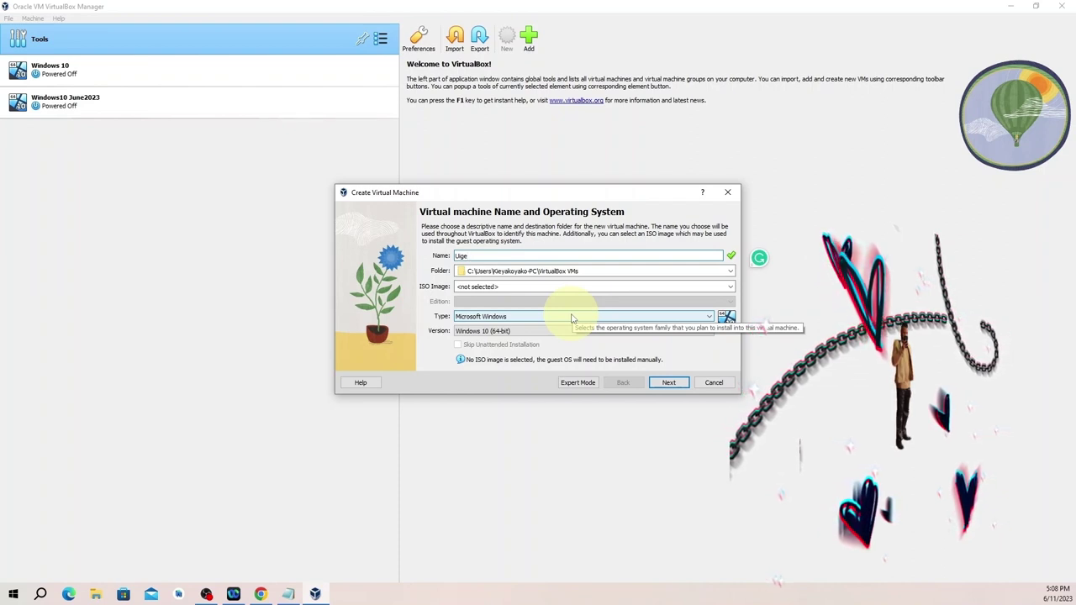
Set the machine type to Linux and version to Ubuntu (64-bit).
left_click(572, 316)
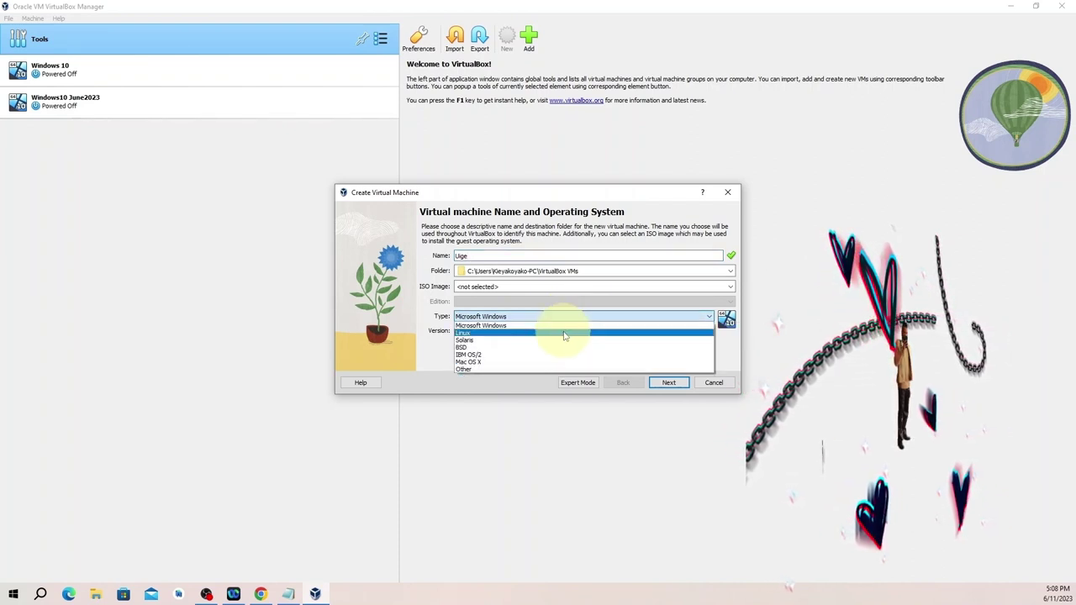
left_click(565, 334)
left_click(562, 331)
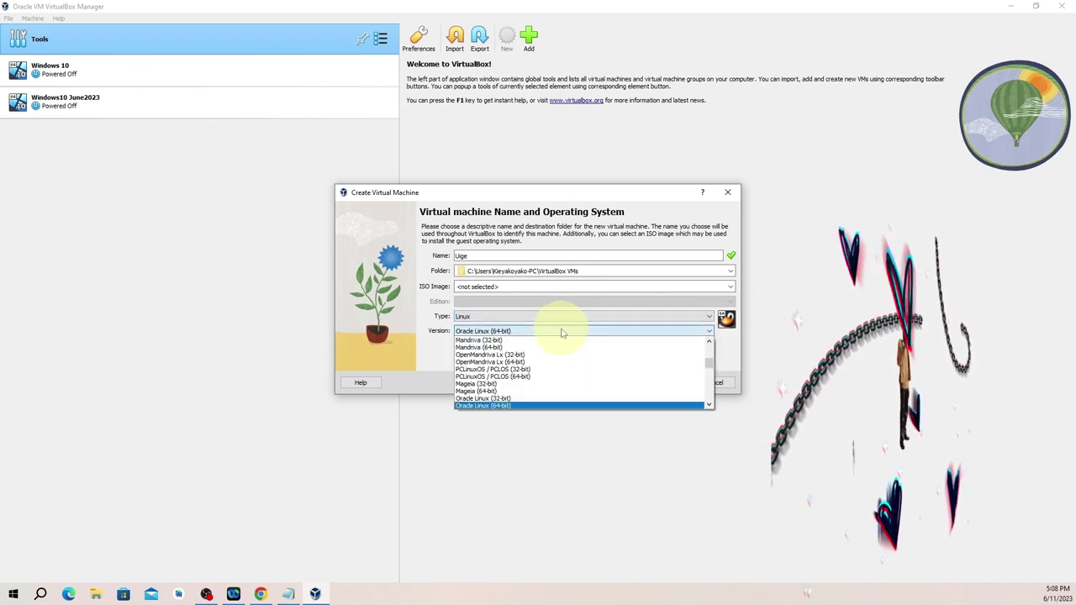
scroll(557, 378, "down", 4)
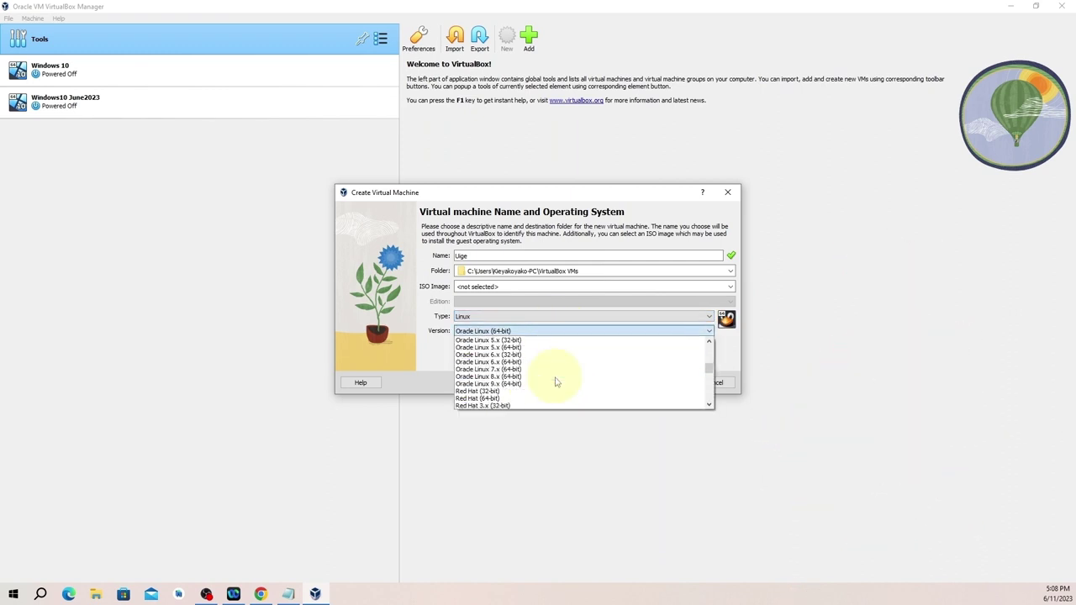
scroll(555, 382, "down", 8)
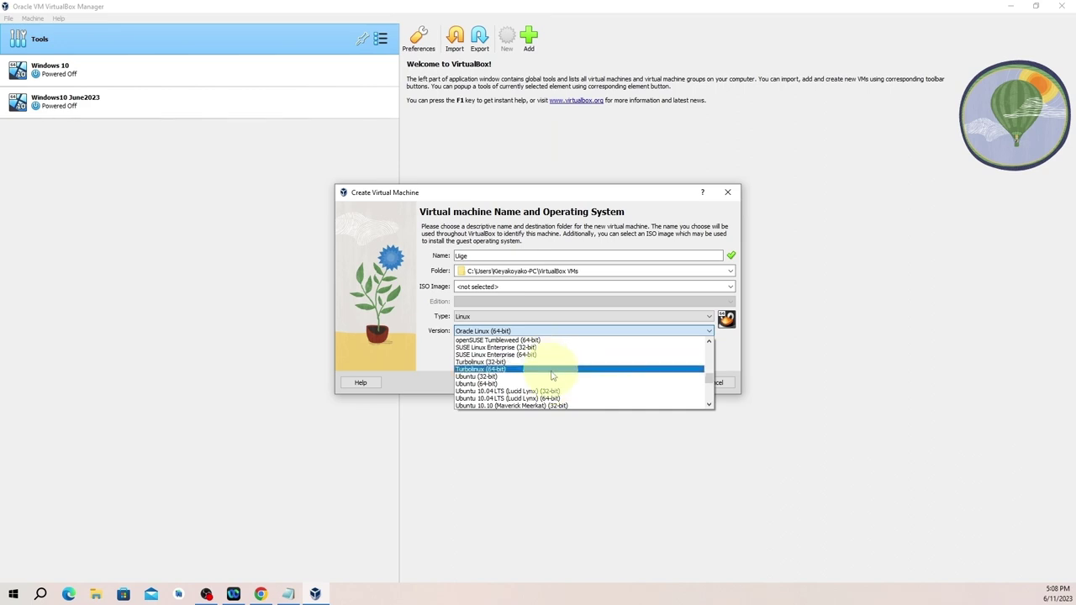
left_click(552, 384)
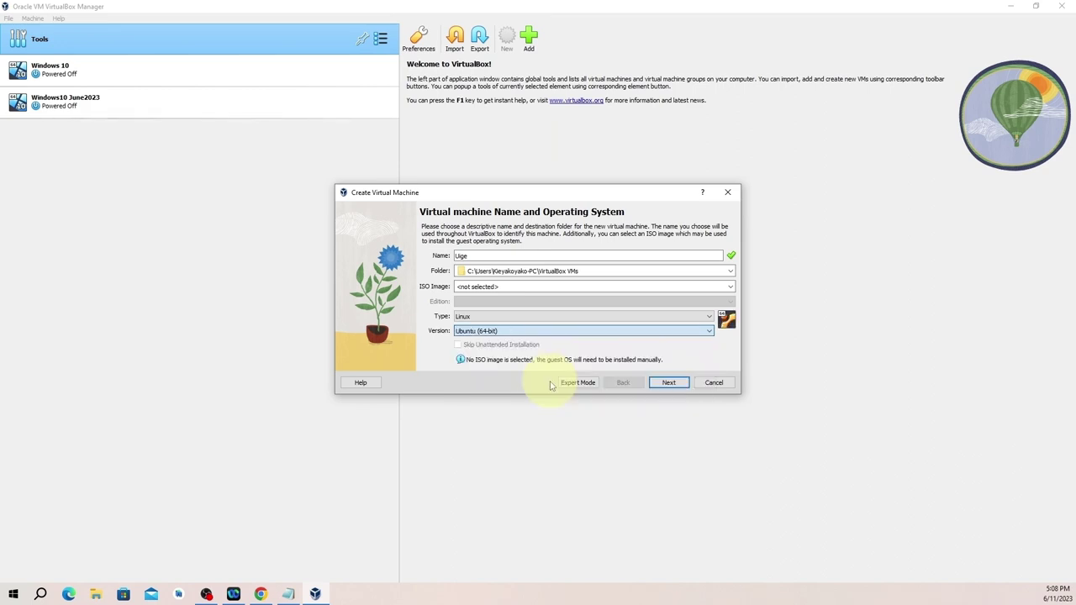
Give the Uige machine 5586 MB memory and 2 processors, keep a 25 GB disk, and finish.
left_click(669, 384)
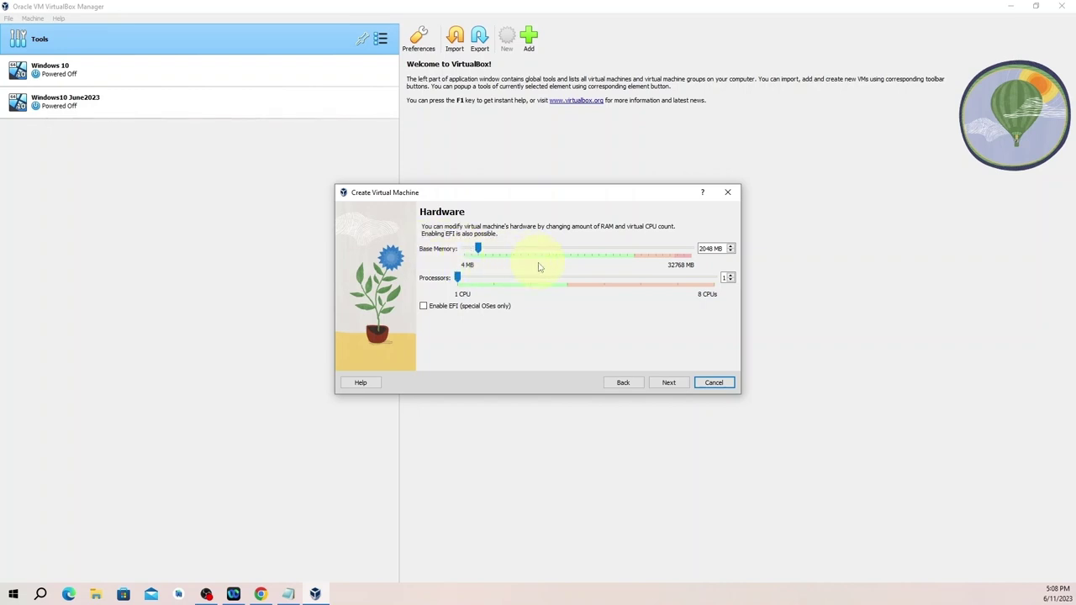
left_click(668, 382)
left_click_drag(668, 383, 496, 272)
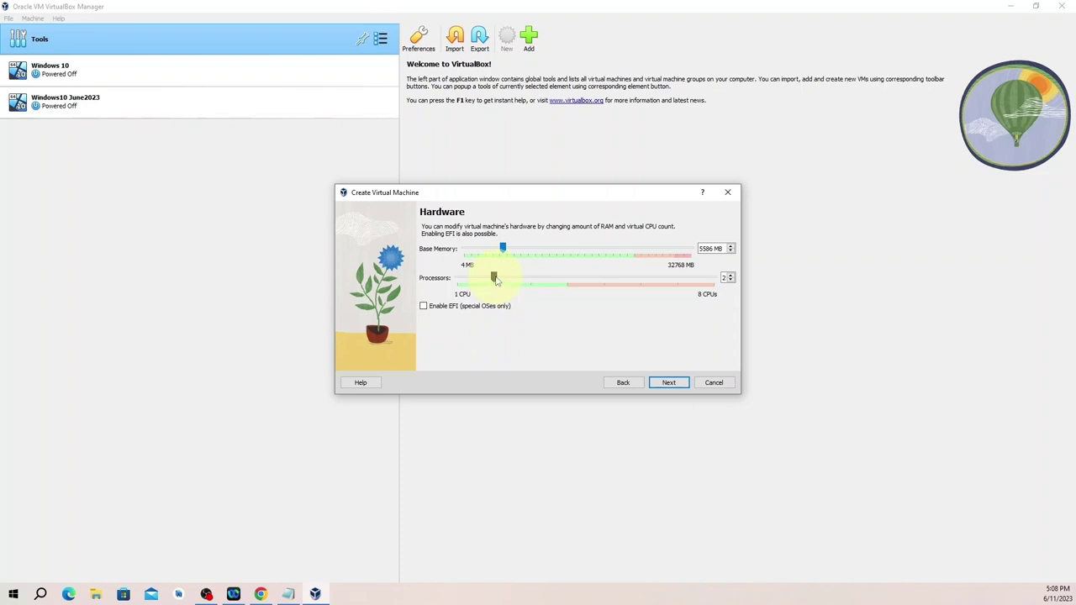
left_click(669, 383)
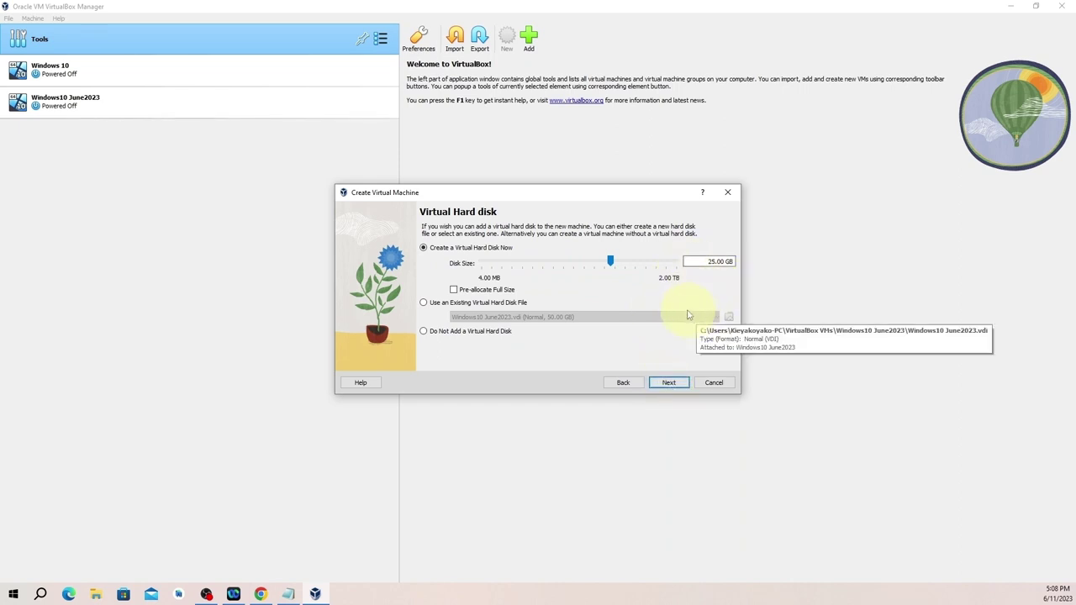
left_click(660, 384)
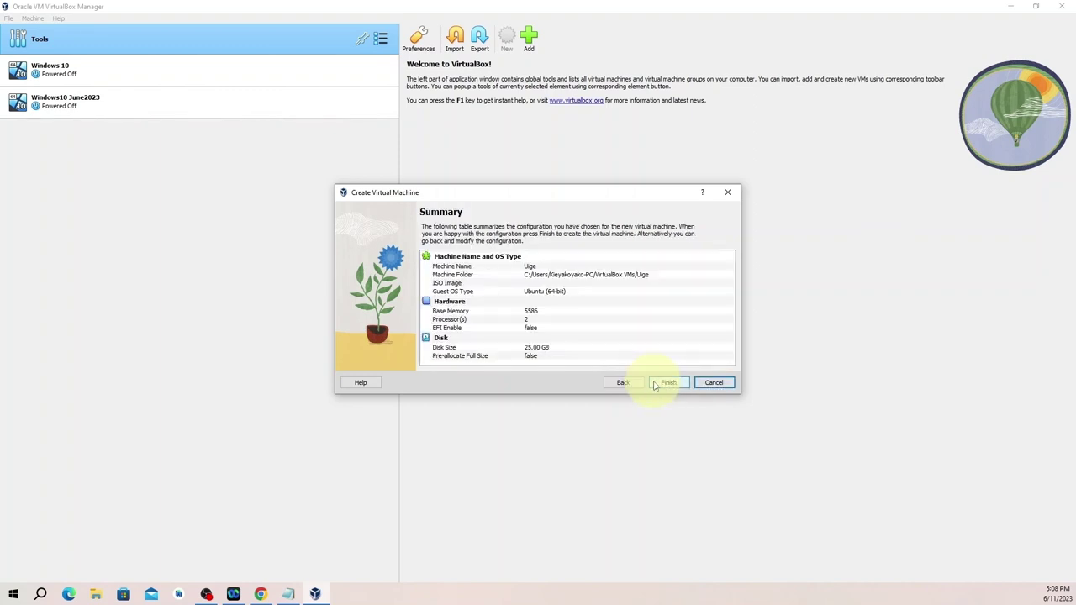
left_click(664, 384)
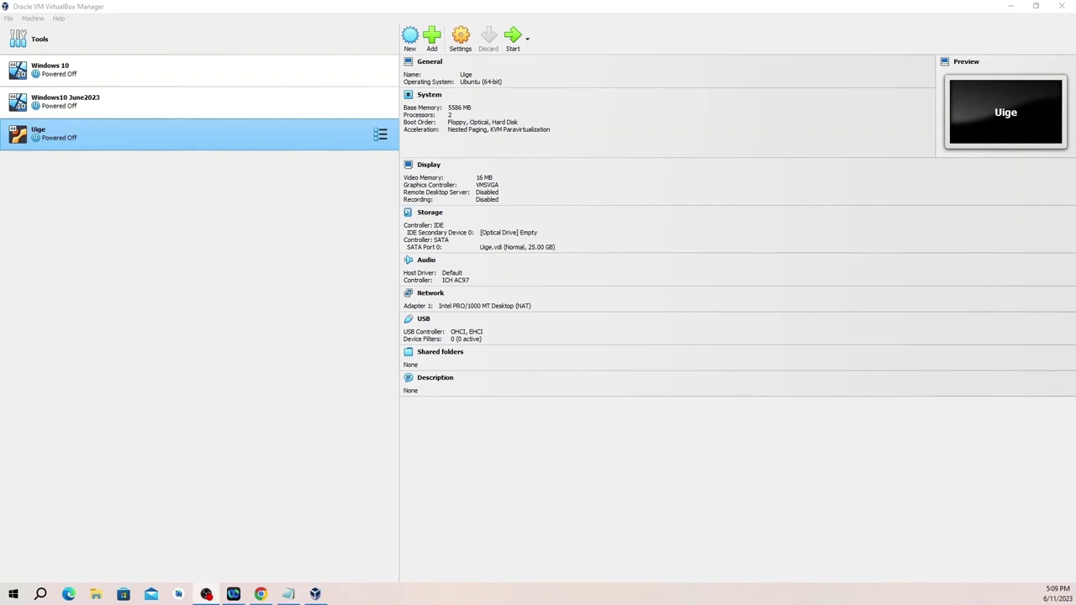
Review Uige's General, System and Display settings, then select the empty optical drive under Storage.
left_click(460, 47)
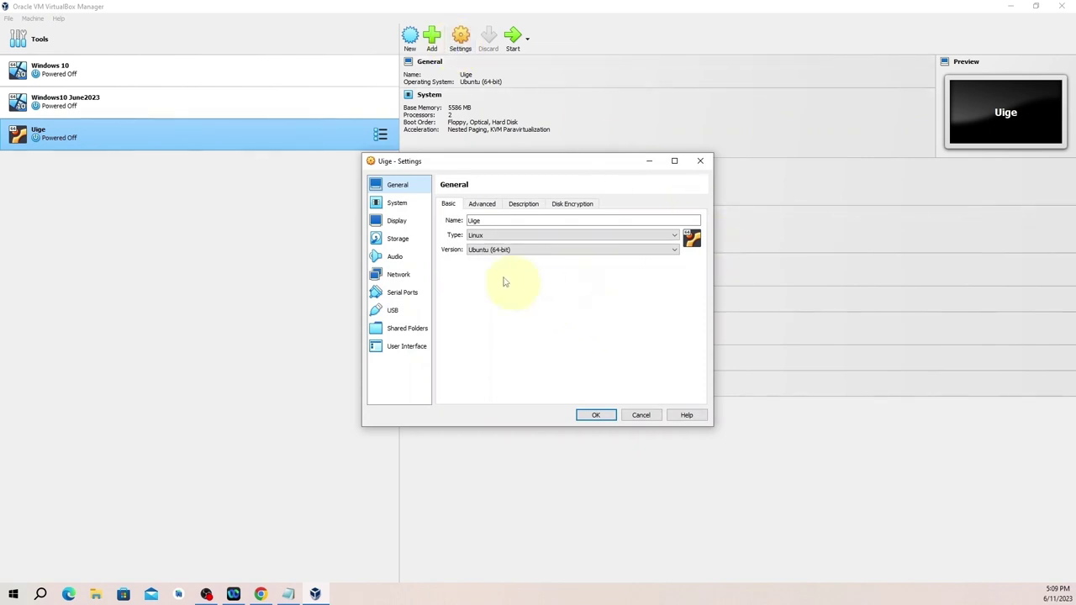
left_click(402, 187)
left_click(482, 206)
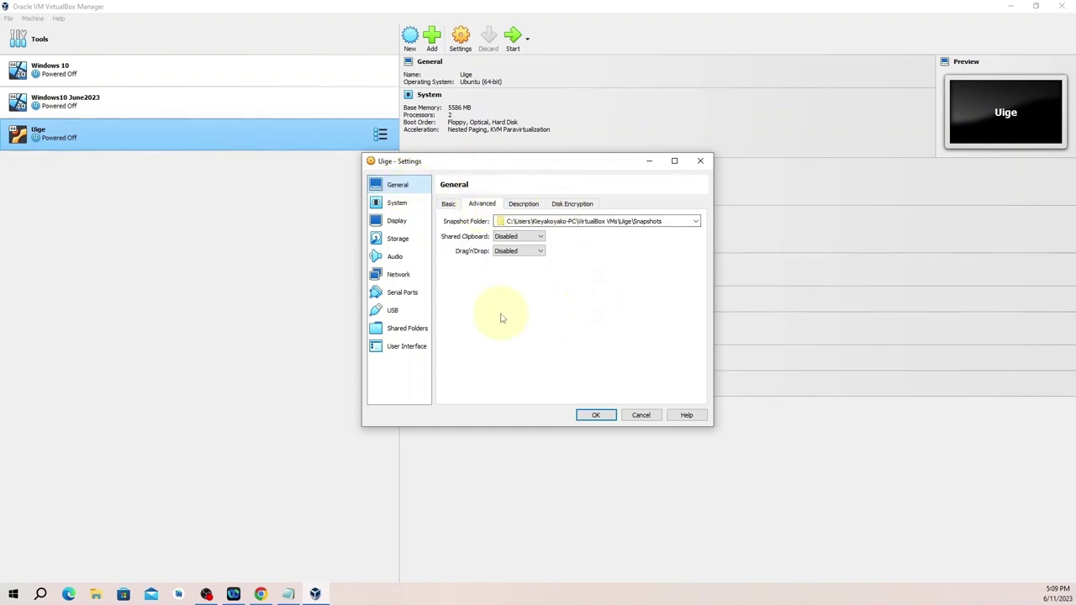
left_click(405, 206)
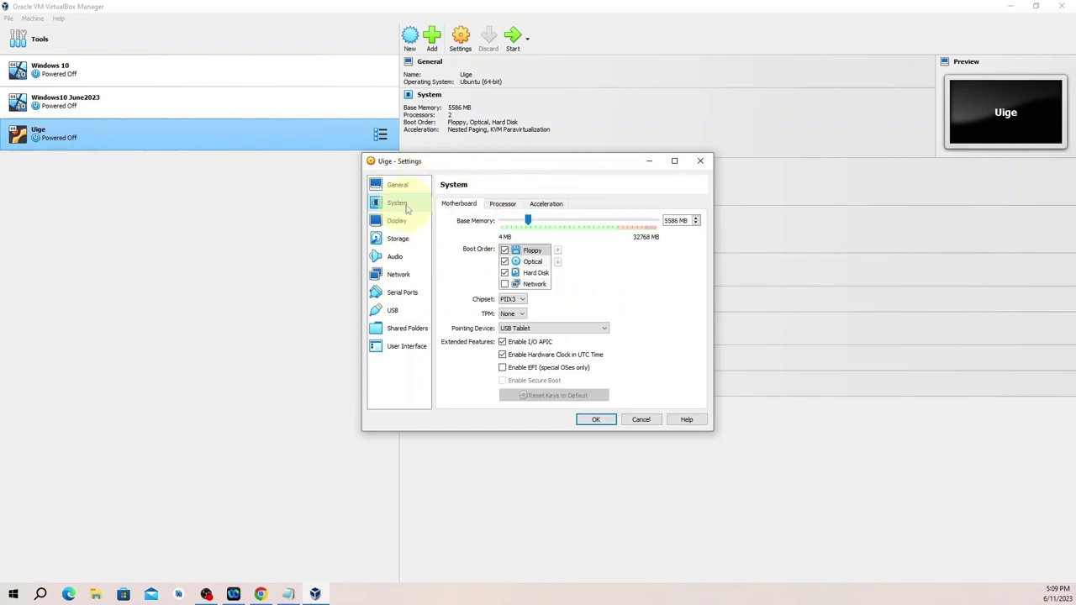
left_click(502, 205)
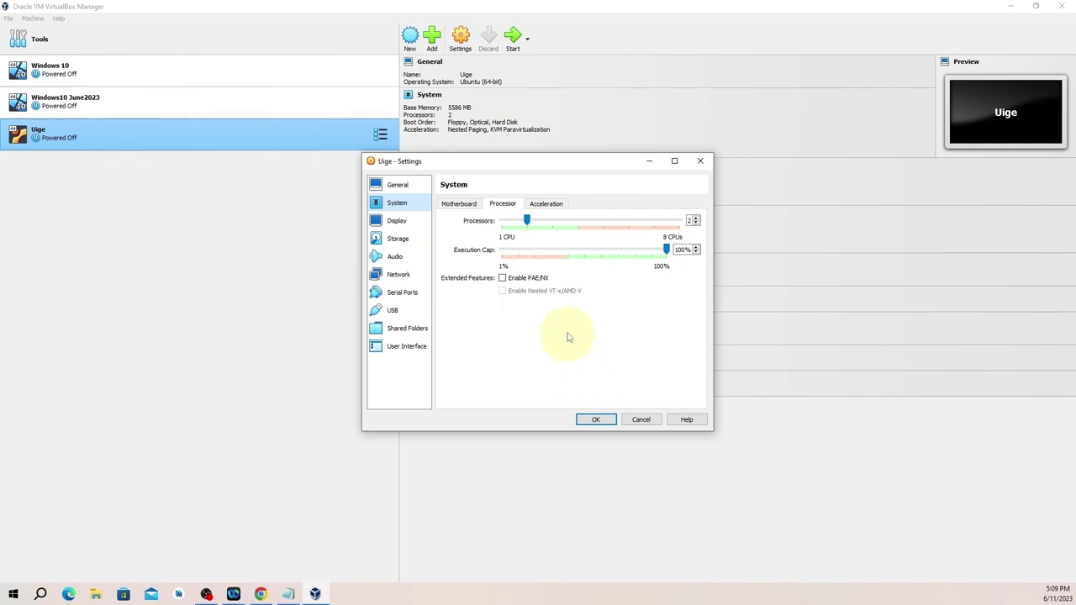
left_click(542, 207)
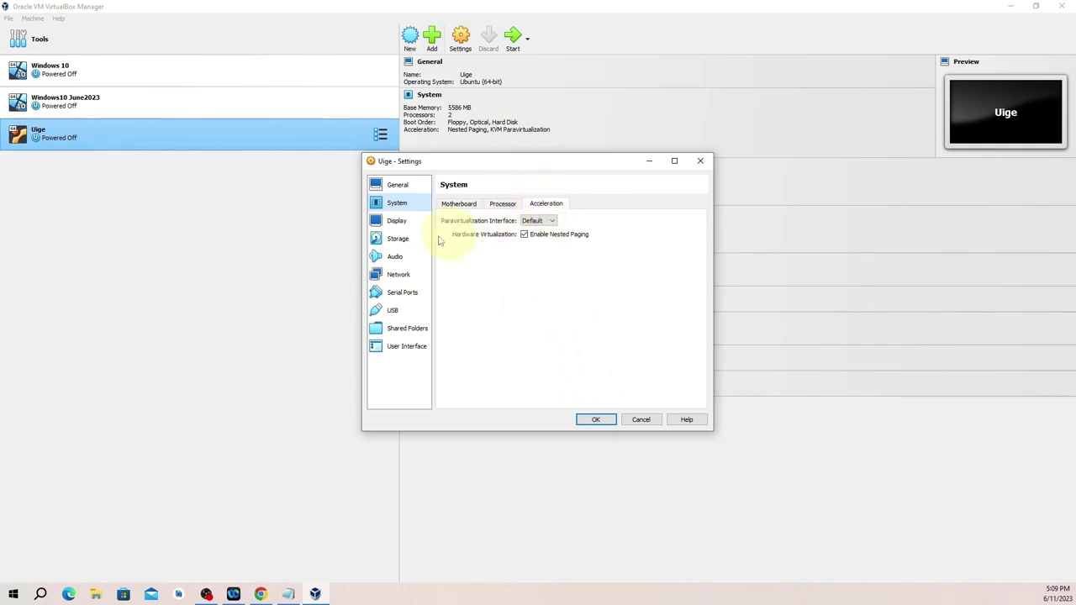
left_click(403, 226)
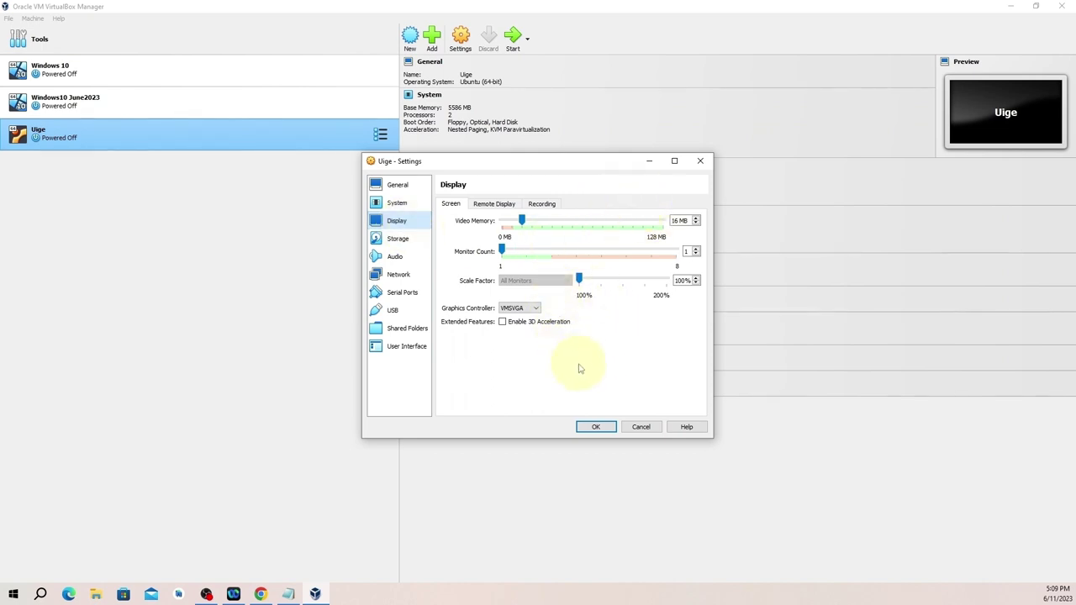
left_click(401, 241)
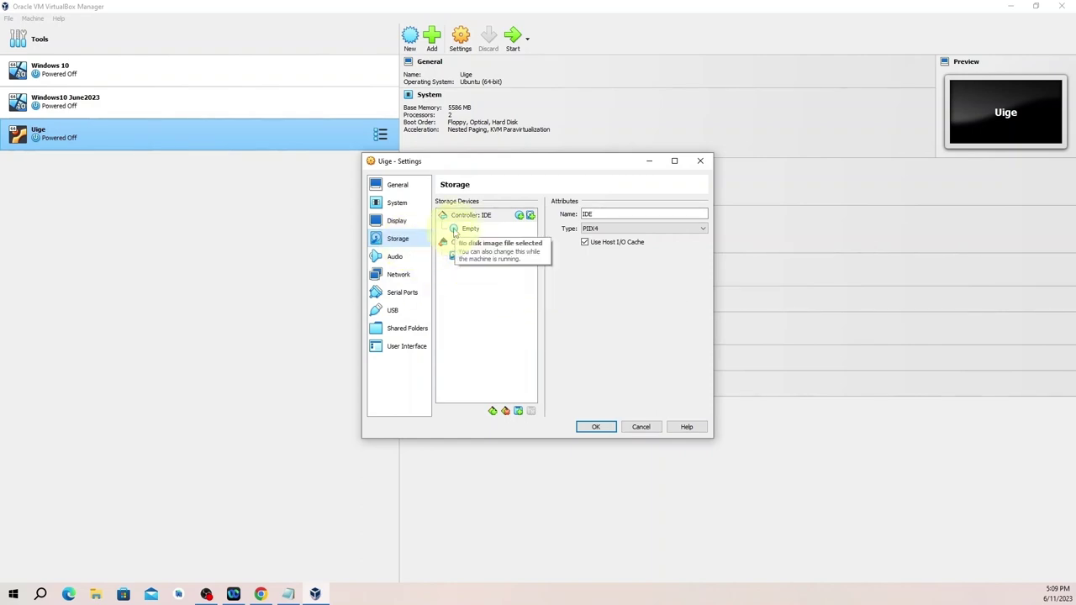
left_click(454, 232)
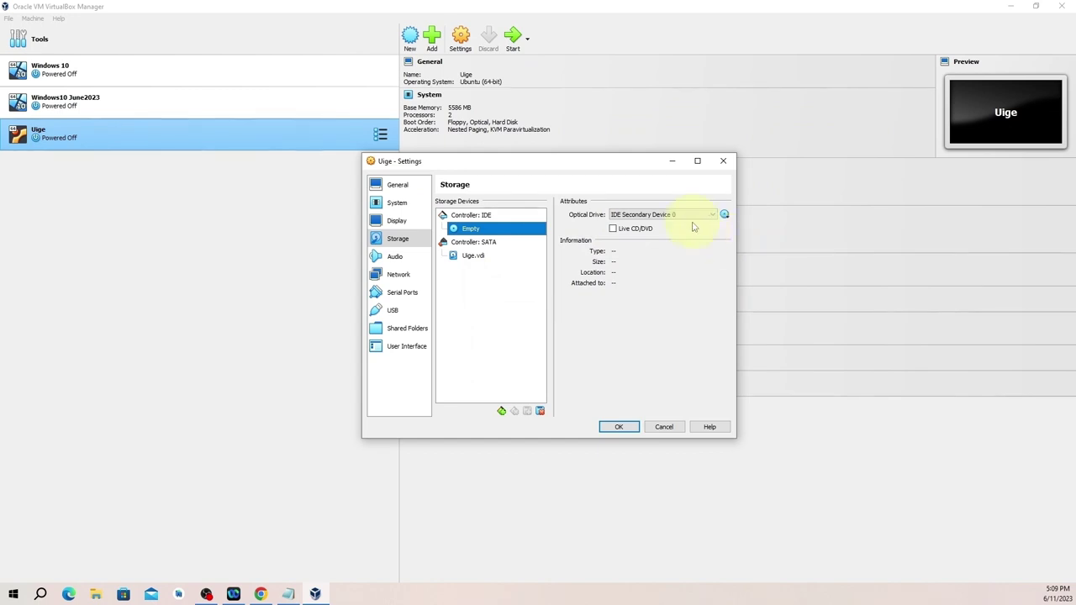
left_click(724, 214)
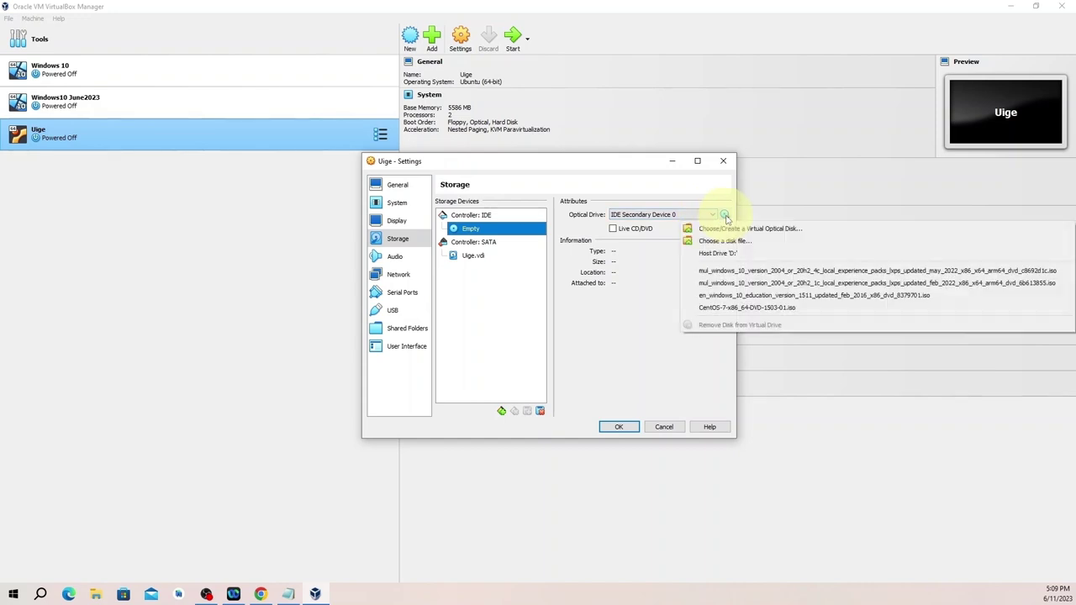
left_click(726, 243)
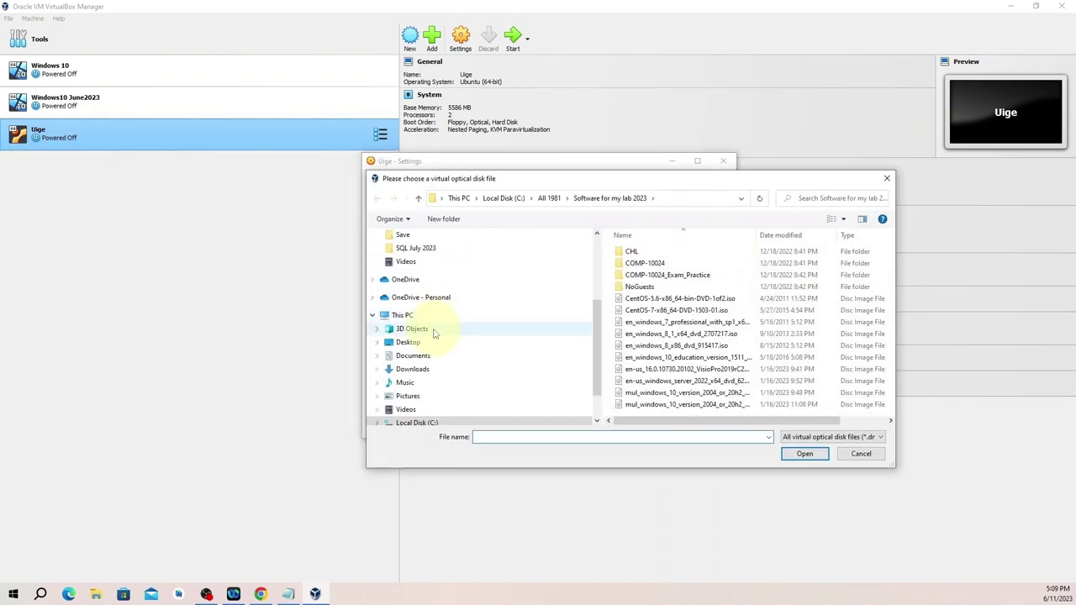
left_click(412, 370)
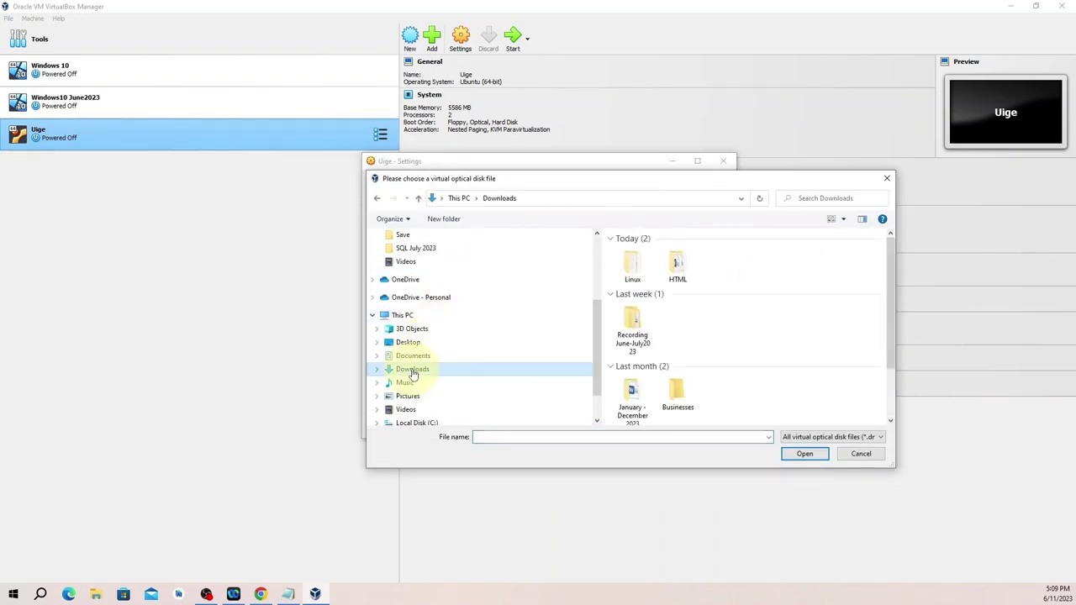
double_click(645, 273)
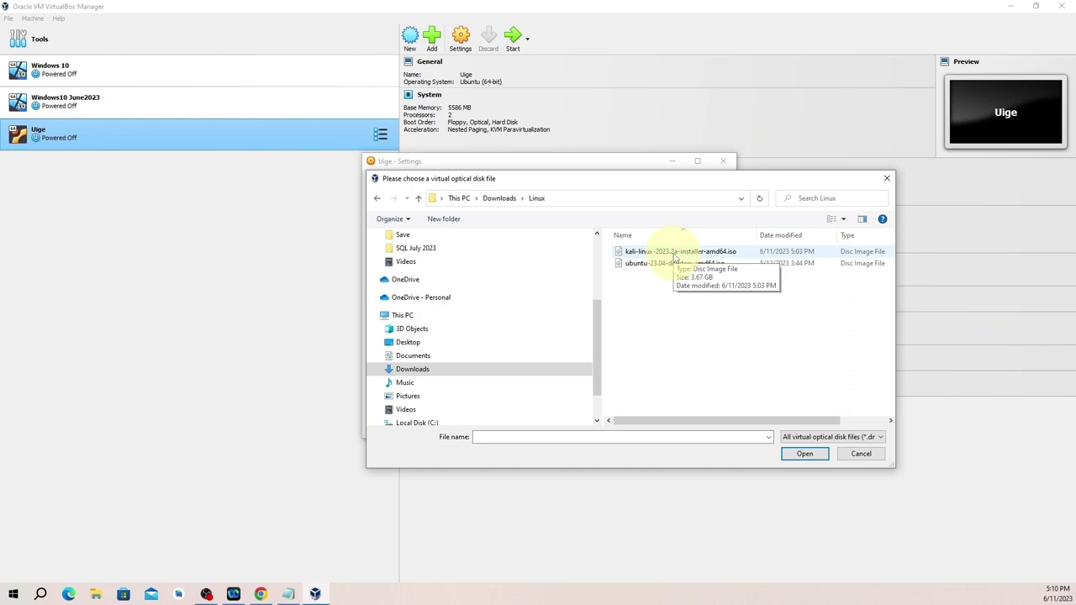
left_click(887, 180)
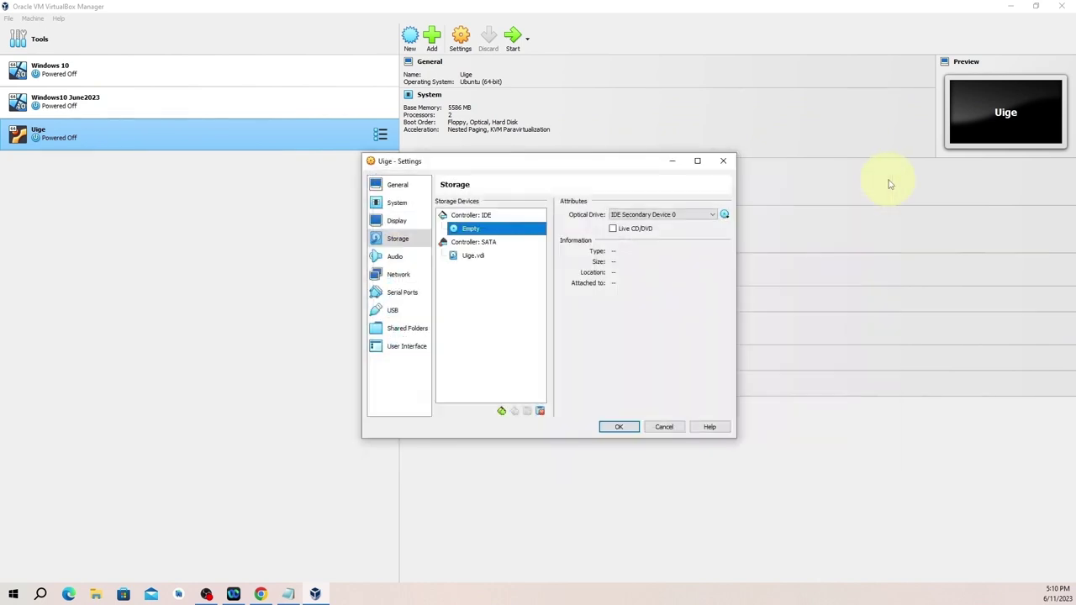
Leave Uige's network adapter attached to NAT and save the settings with OK.
left_click(400, 275)
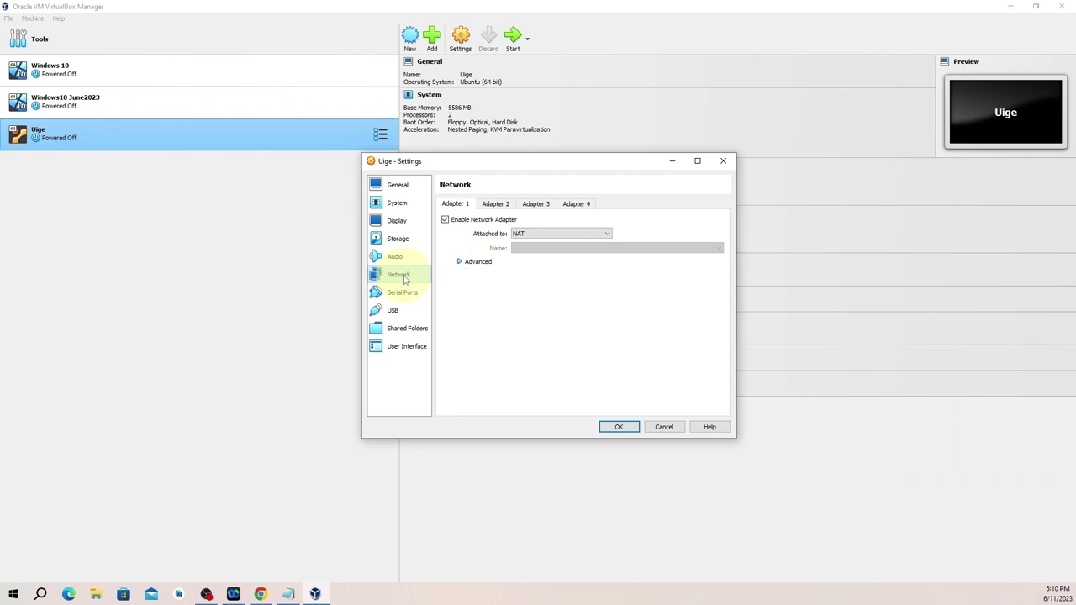
left_click(563, 235)
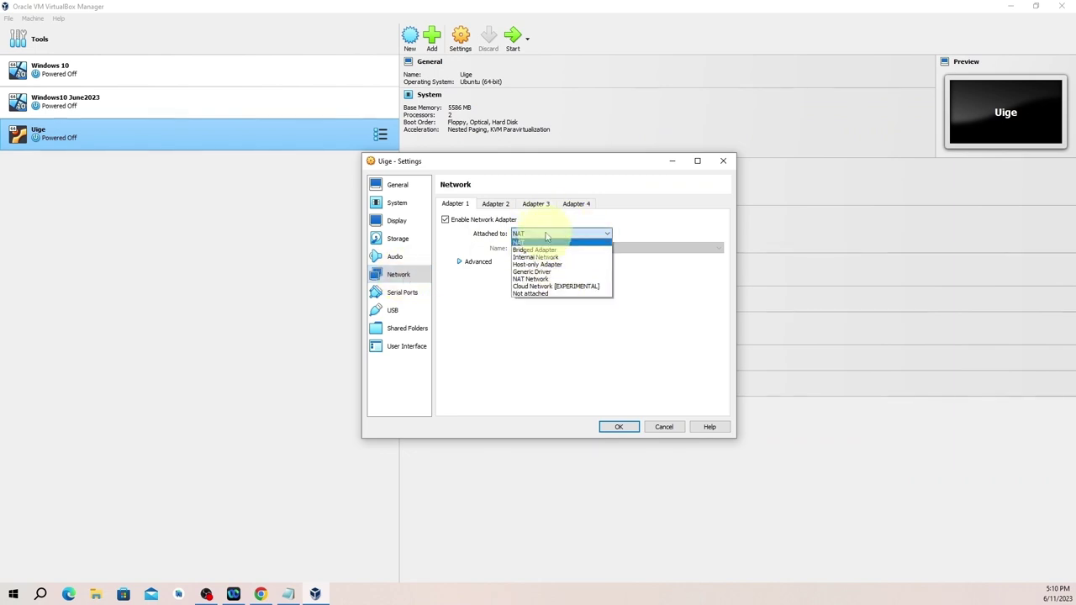
left_click(546, 236)
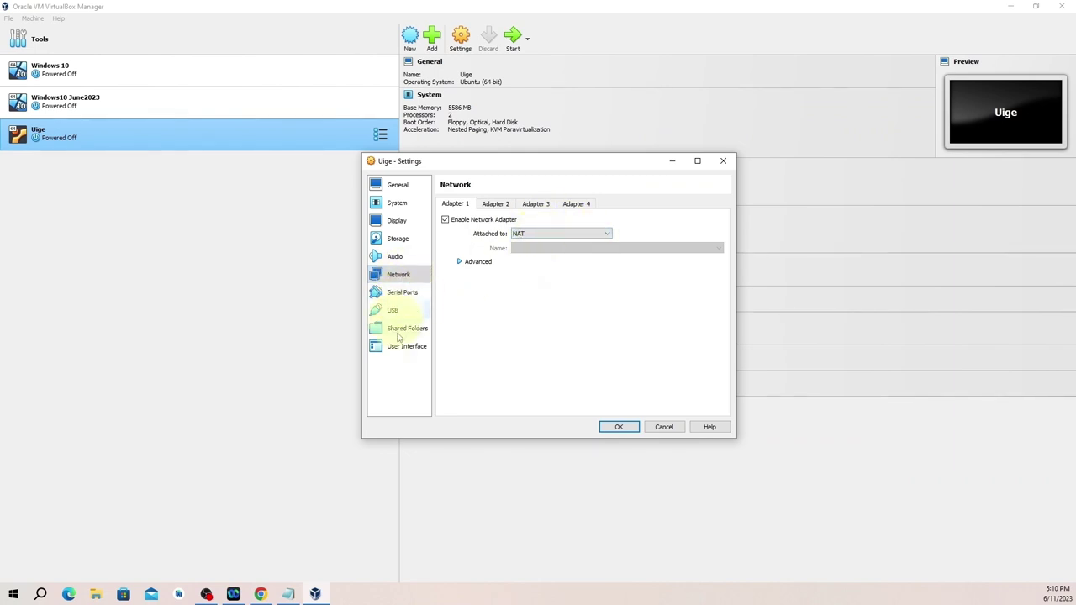
left_click(619, 427)
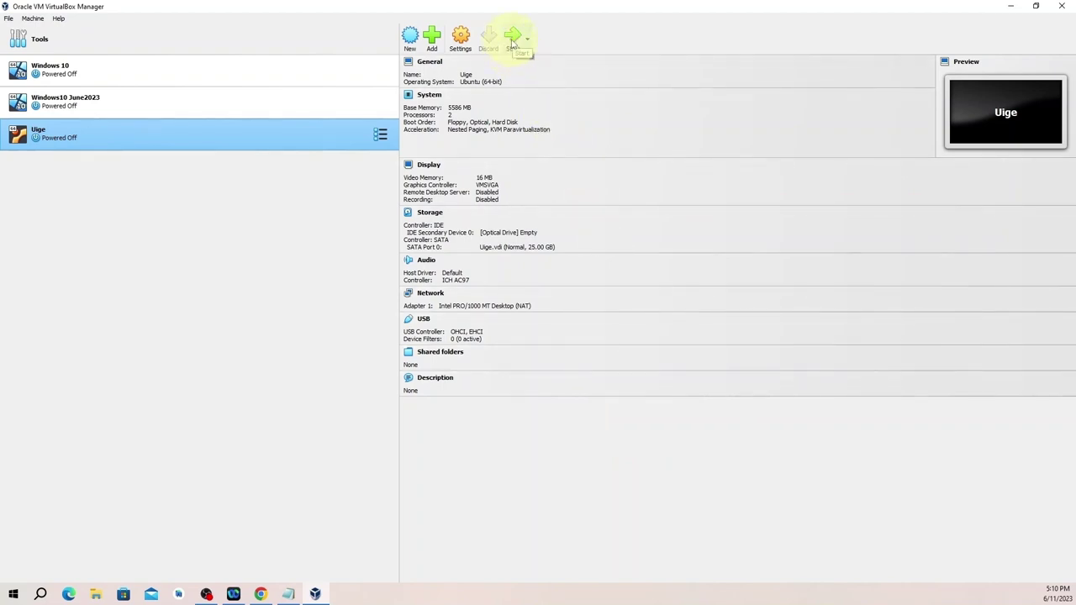
Start Uige, which opens its own window showing 'No bootable medium found'.
left_click(512, 42)
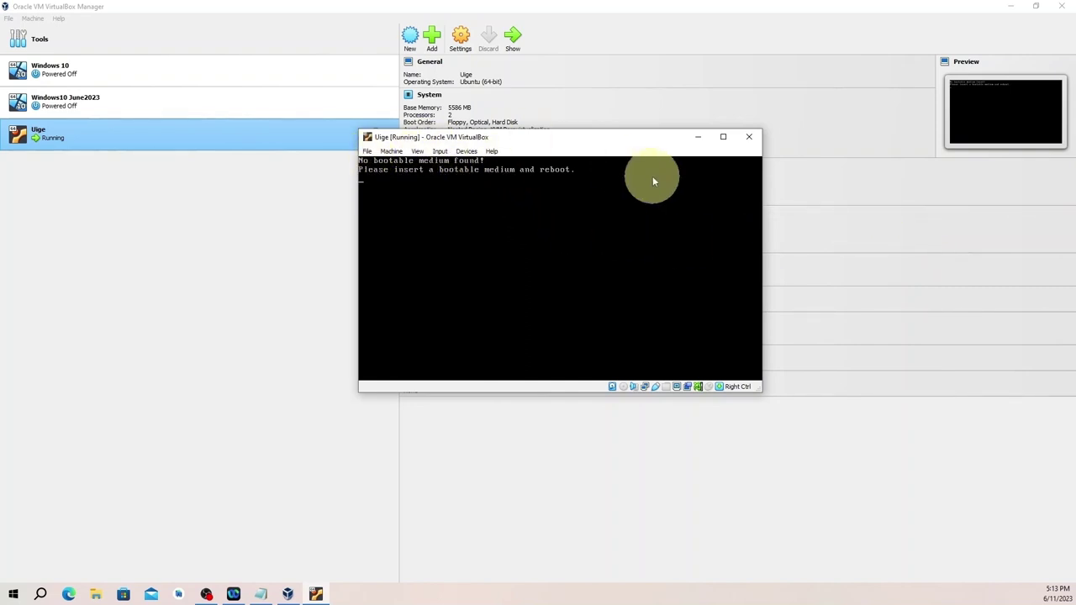
Close the paused Uige window, choosing to power off the machine.
left_click(750, 137)
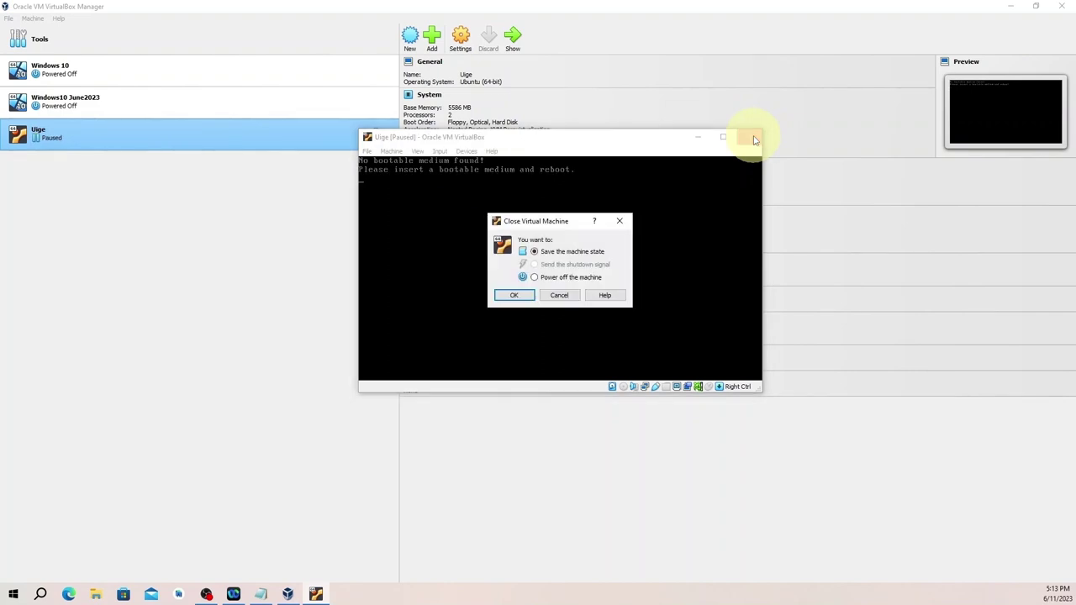
left_click(528, 295)
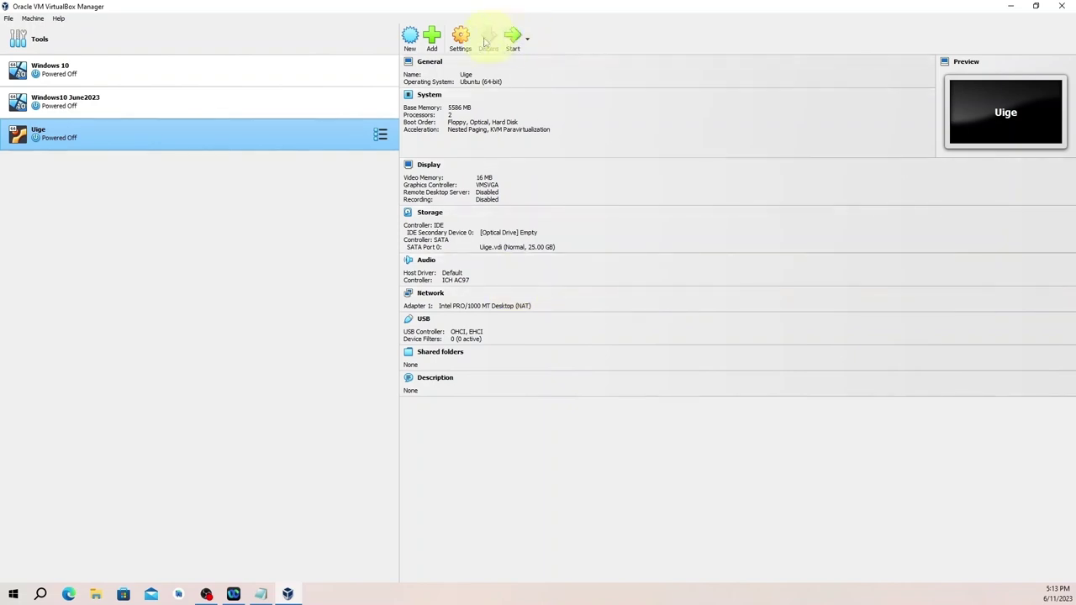
Load kali-linux-2023.2a-installer-amd64.iso from Downloads\Linux into Uige's empty IDE optical drive and save.
left_click(459, 40)
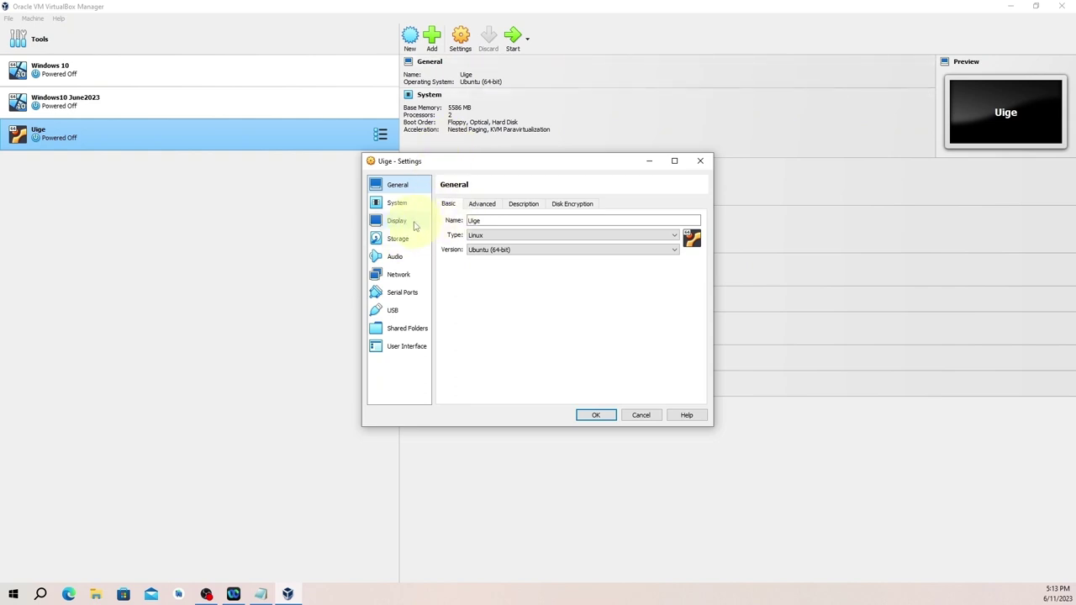
left_click(395, 241)
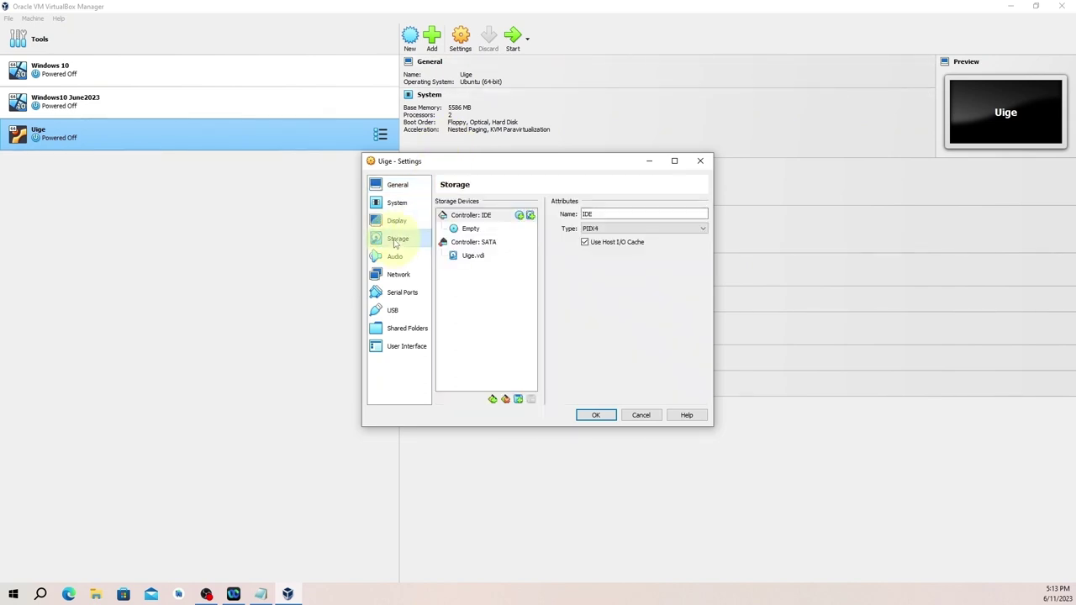
left_click(463, 230)
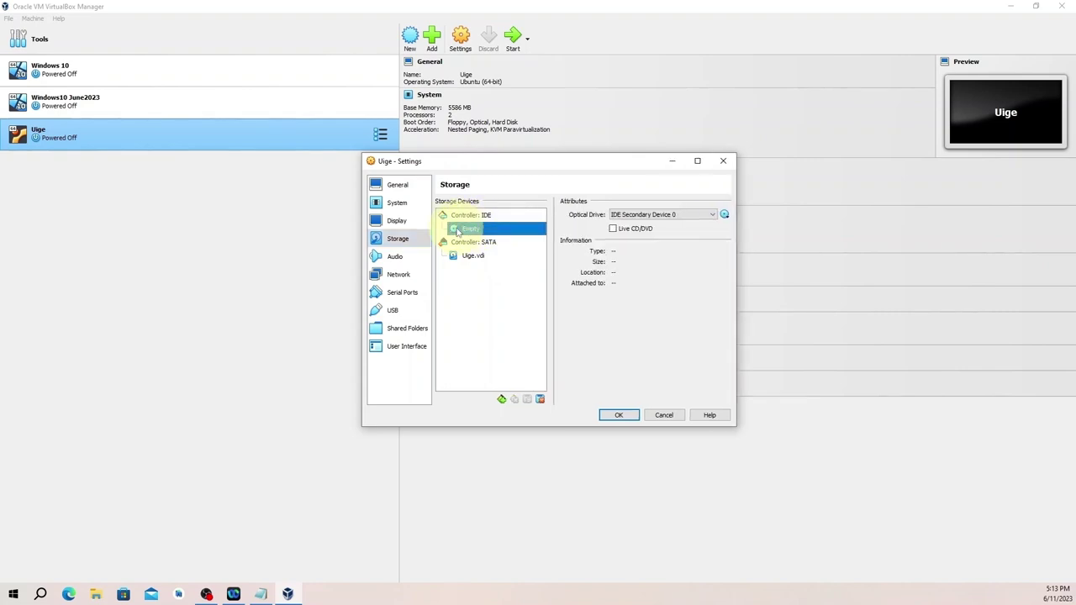
left_click(724, 215)
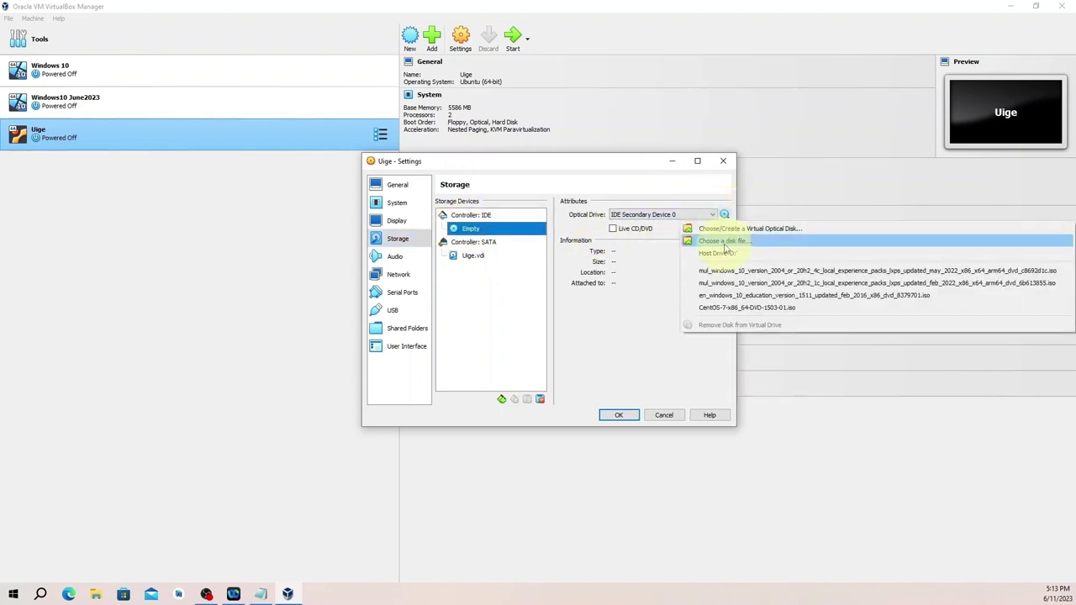
left_click(724, 242)
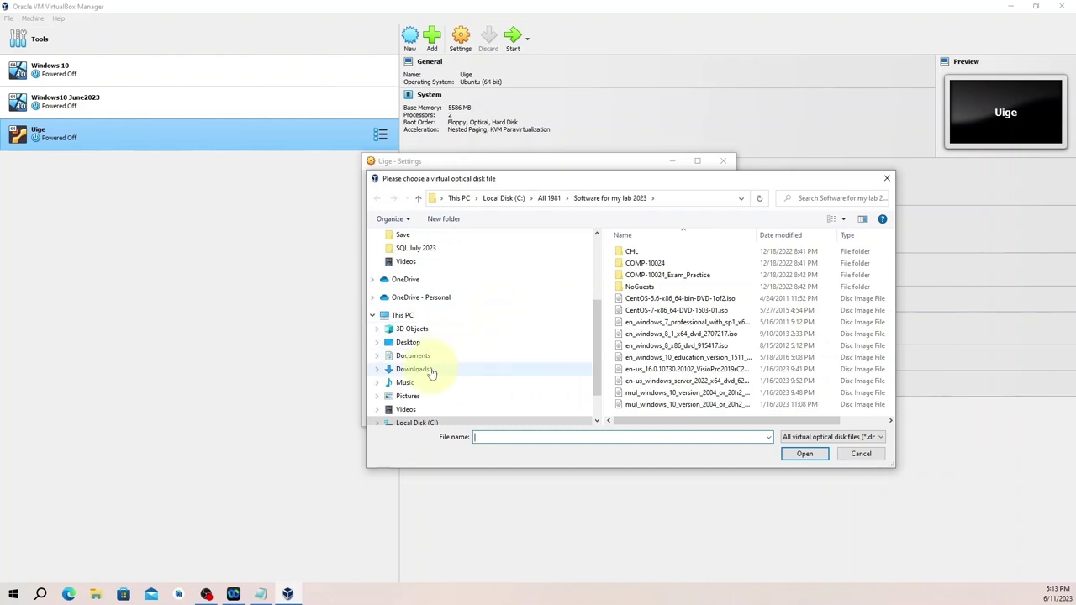
left_click(432, 369)
double_click(632, 273)
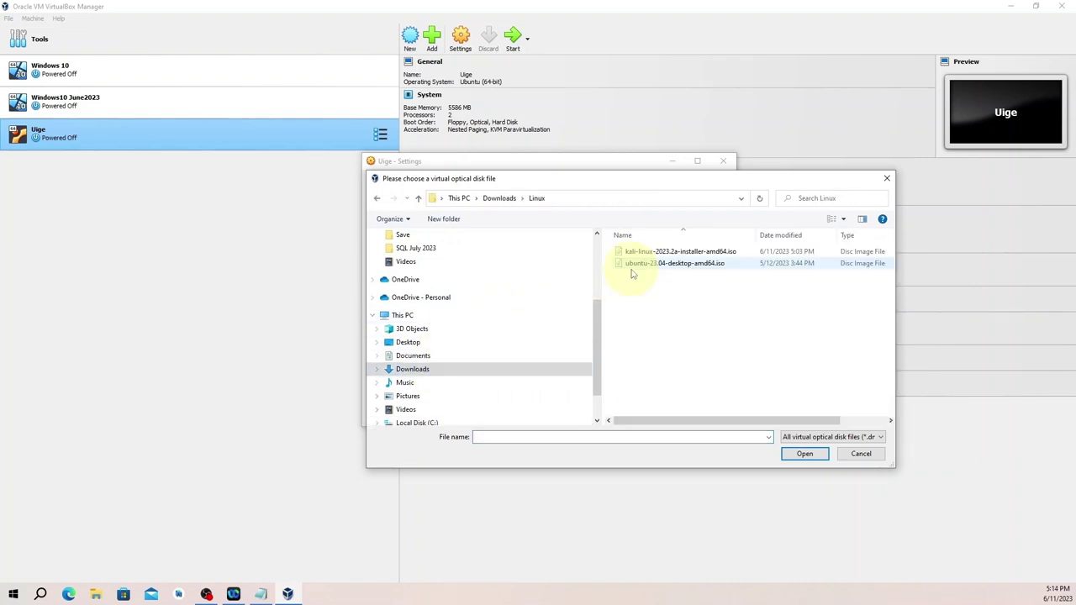
left_click(639, 254)
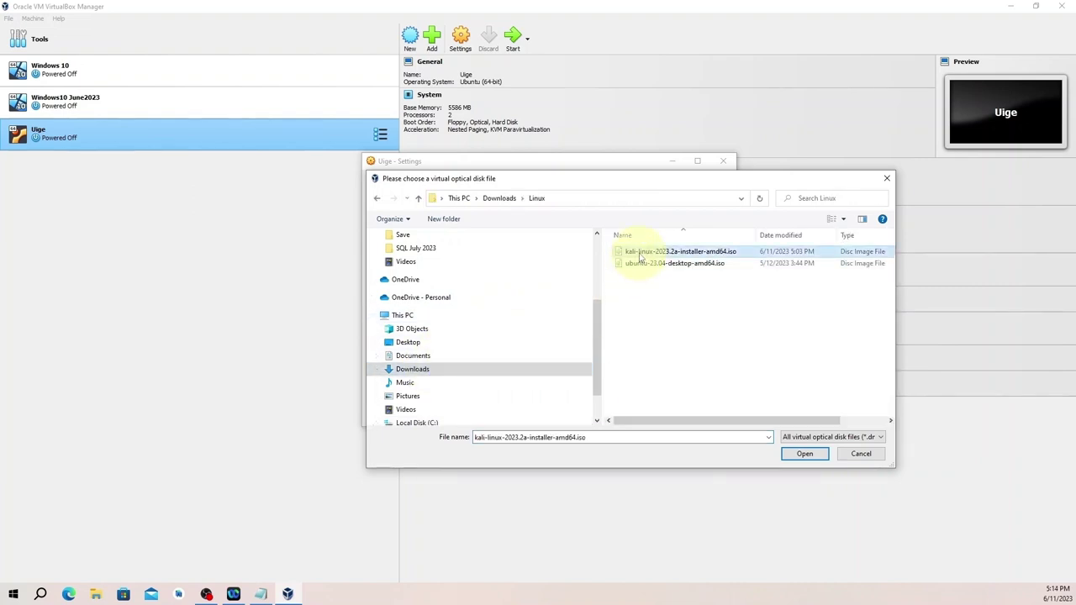
left_click(799, 454)
left_click(616, 416)
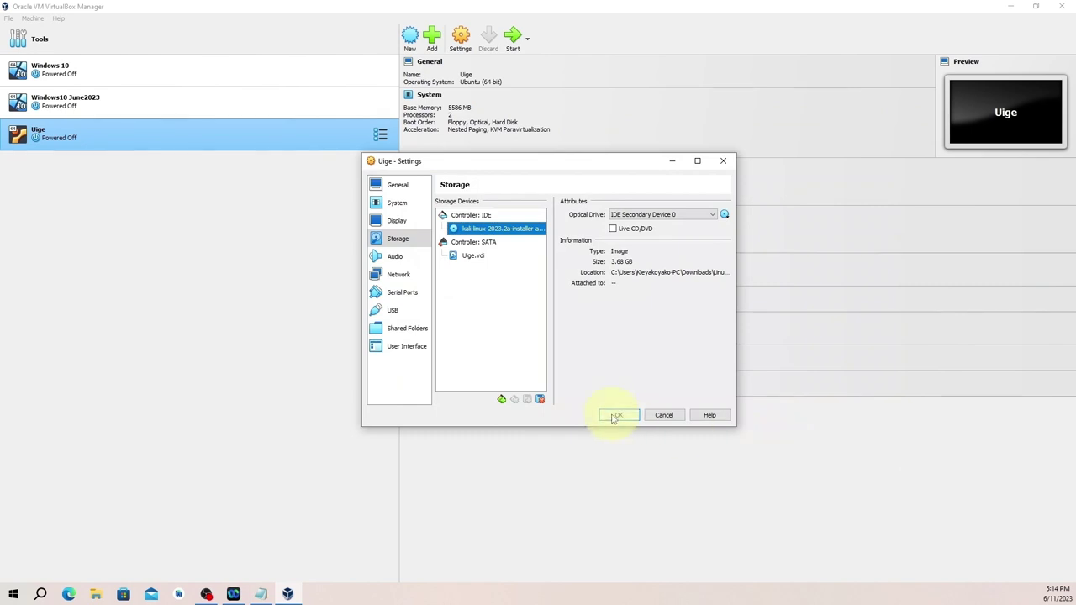
Boot Uige from the Kali ISO and maximize its window.
left_click(513, 36)
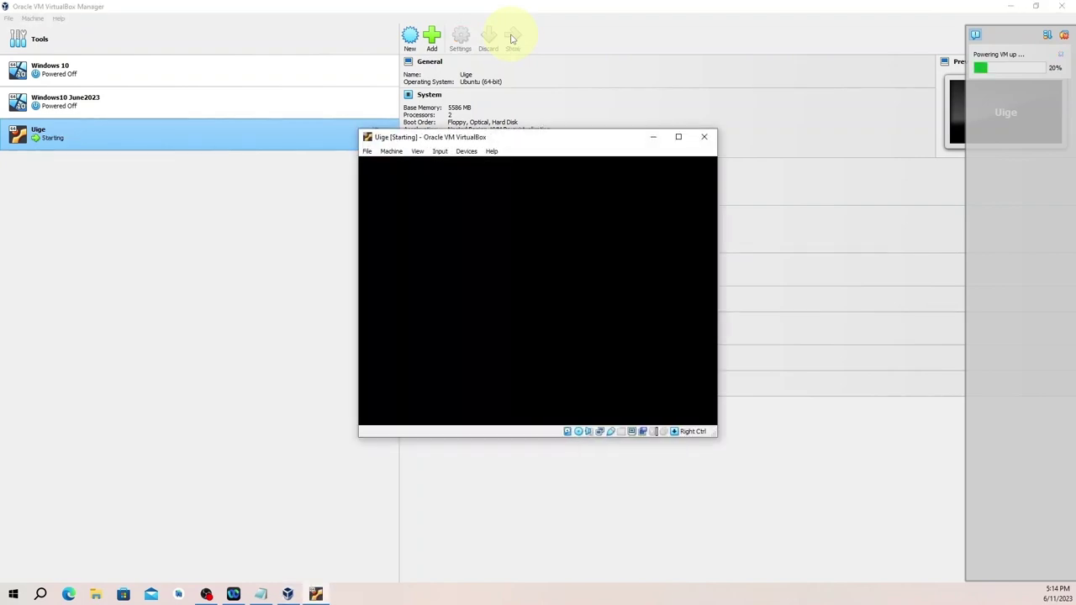
left_click(679, 136)
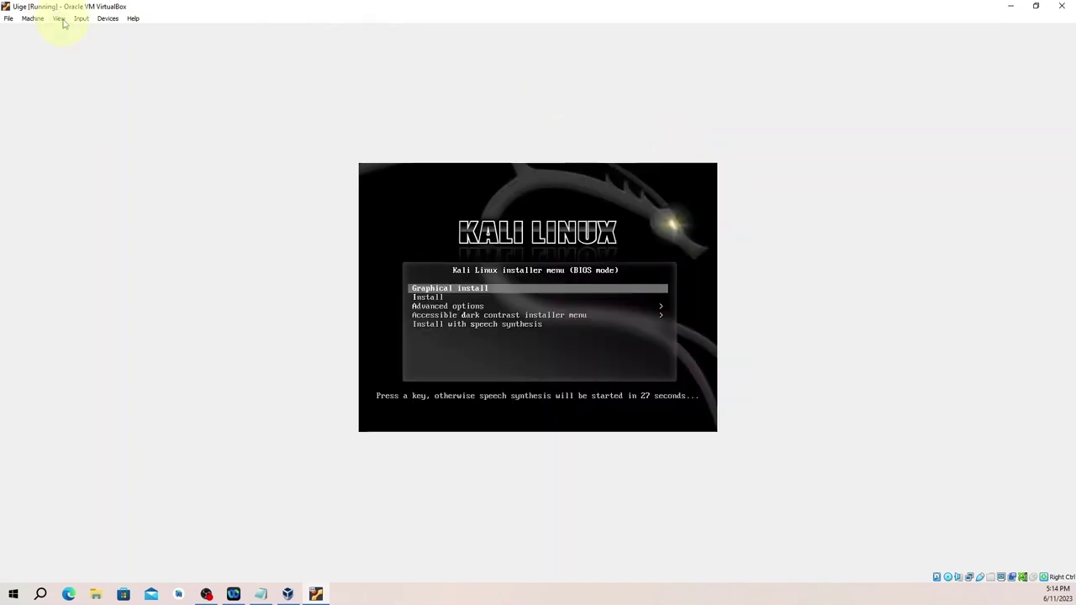
Scale Virtual Screen 1 of the guest display to 125%.
left_click(59, 19)
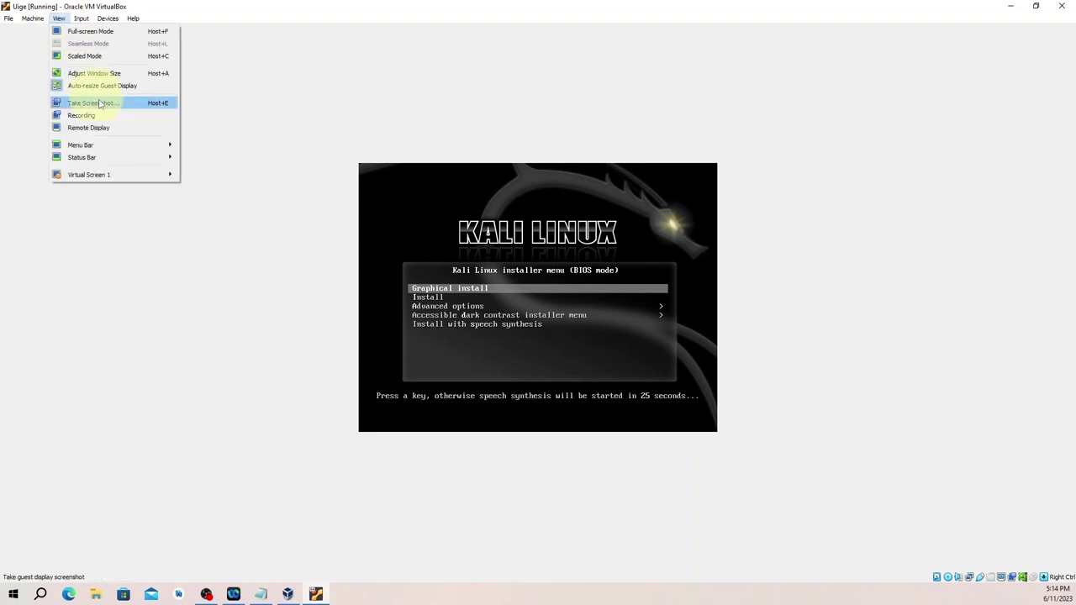
mouse_move(118, 178)
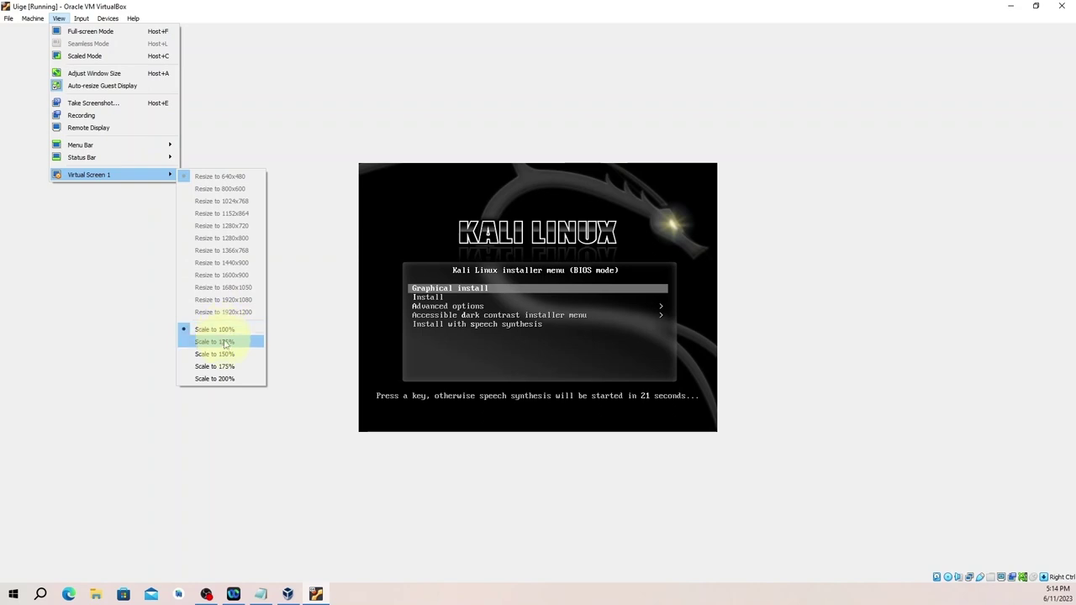
left_click(224, 341)
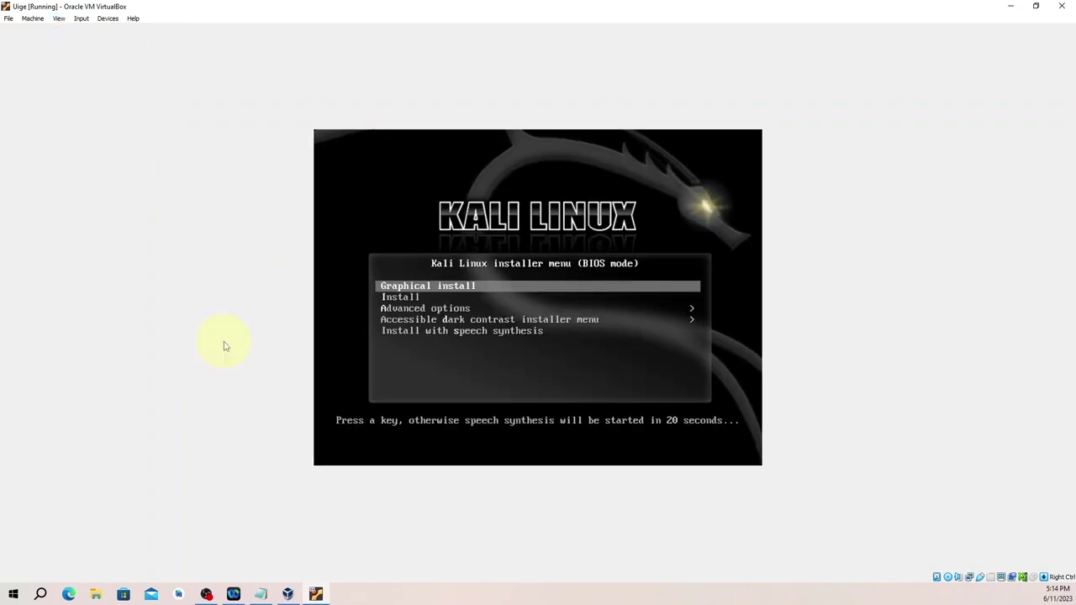
Switch the Uige window to Scaled Mode.
left_click(59, 23)
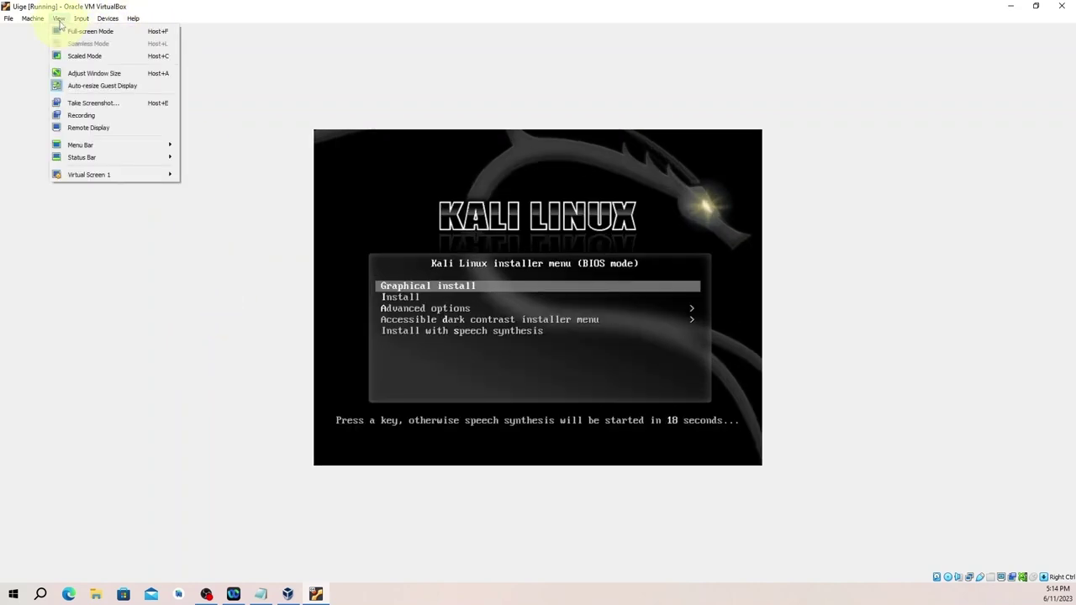
left_click(81, 61)
left_click(514, 340)
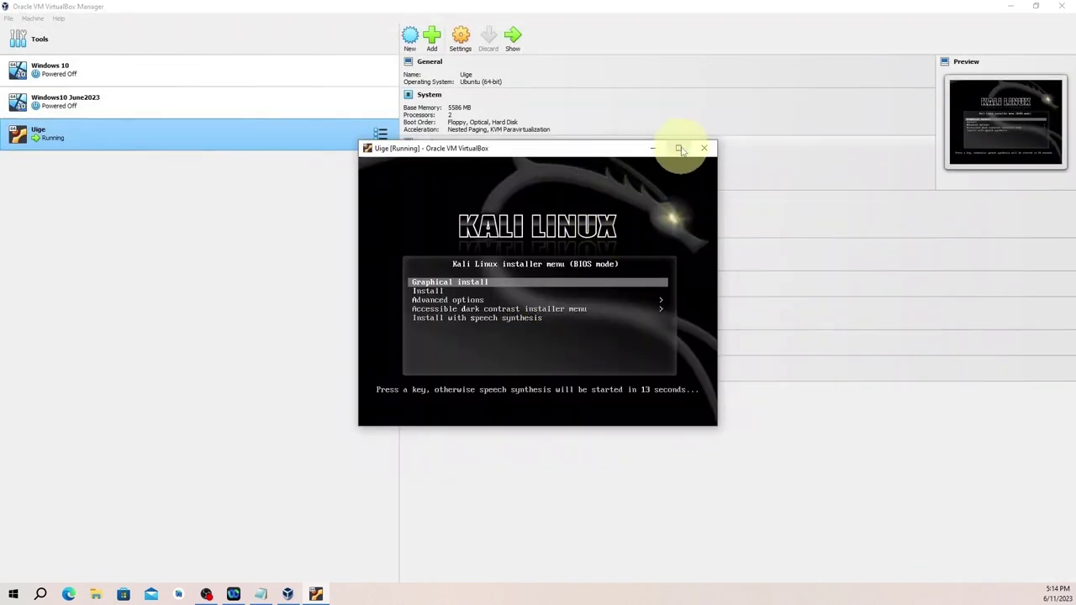
Maximize the VM window, cancel the speech countdown and launch Graphical install.
left_click(678, 148)
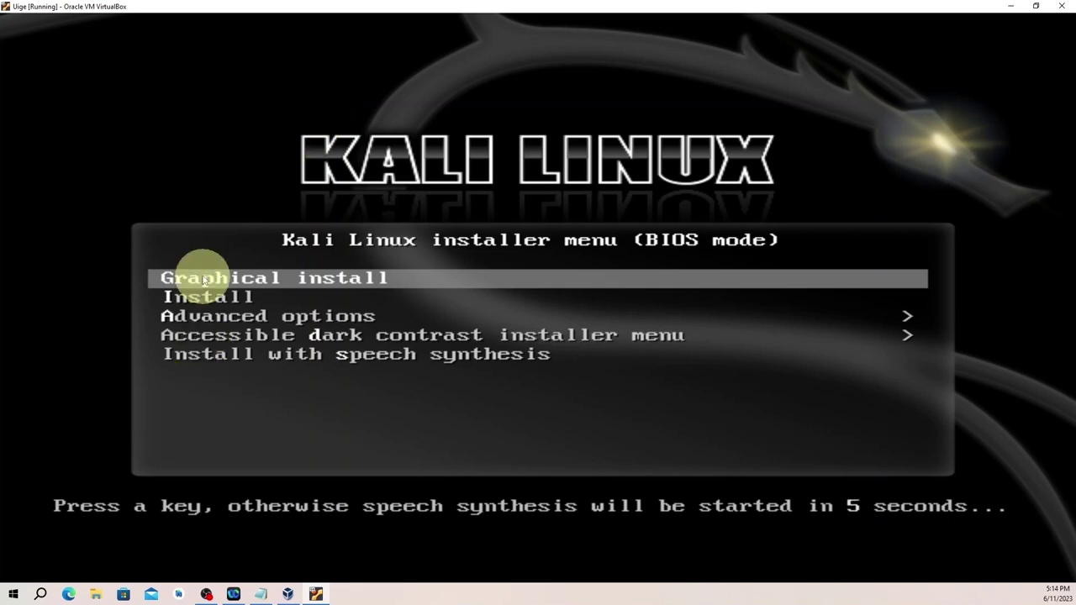
left_click(275, 287)
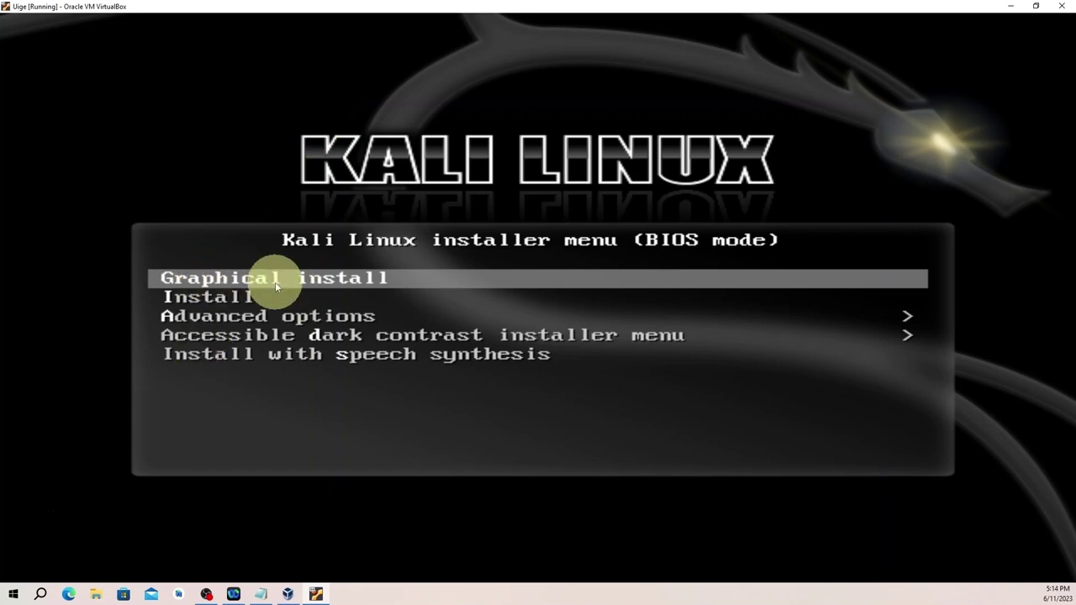
key("Return")
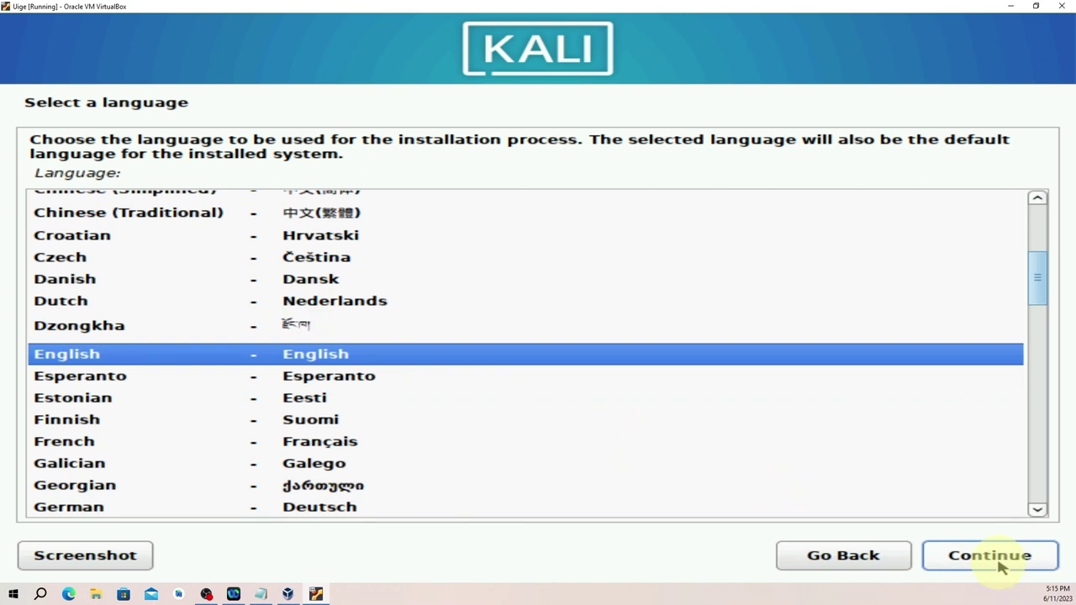
Continue with English as the language, then United States as the location.
left_click(990, 556)
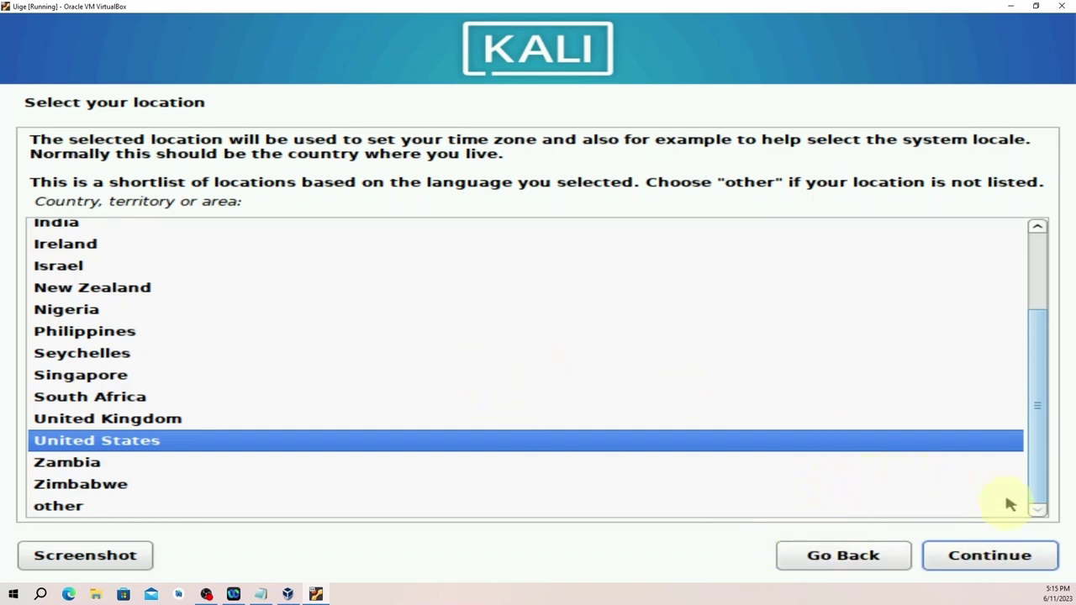
left_click(990, 559)
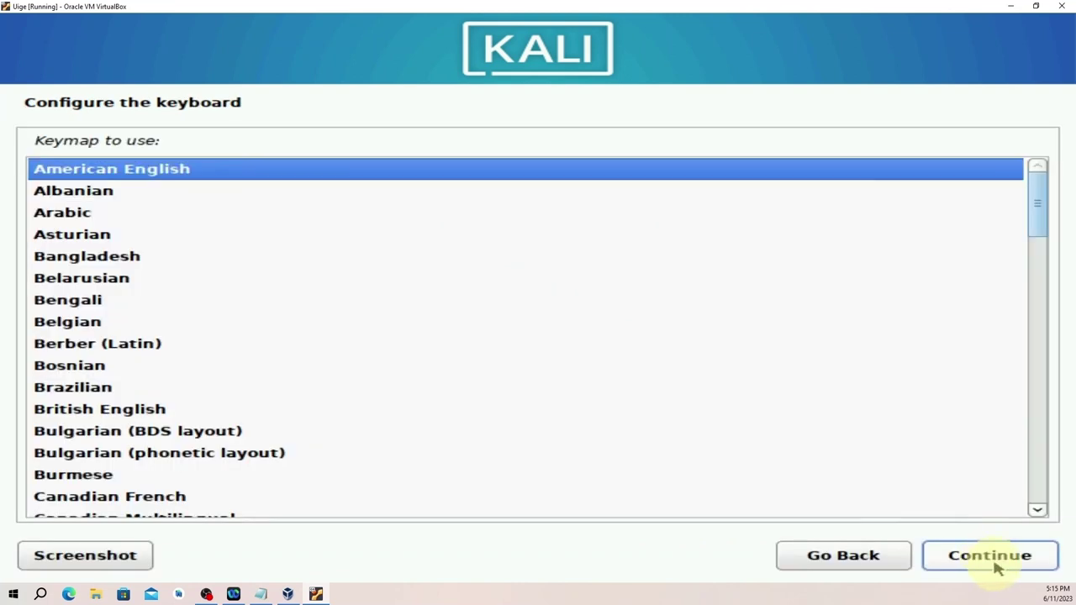
Accept the American English keymap and wait for the hostname page, defaulting to kali.
left_click(995, 568)
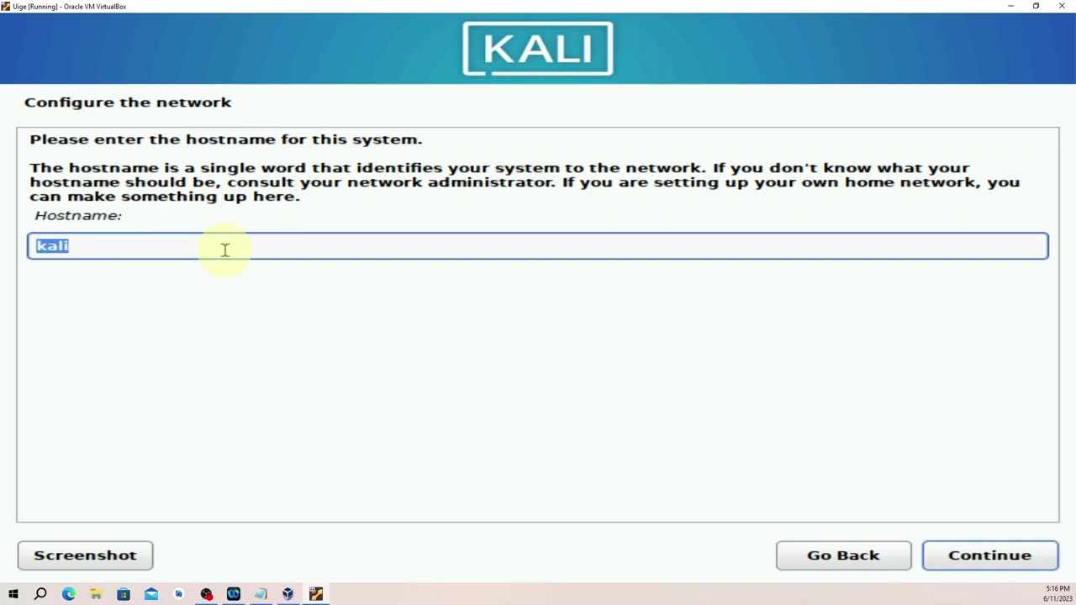
Enter the hostname, leave the domain name blank, enter the user's full name, and keep the suggested username.
type("Damba")
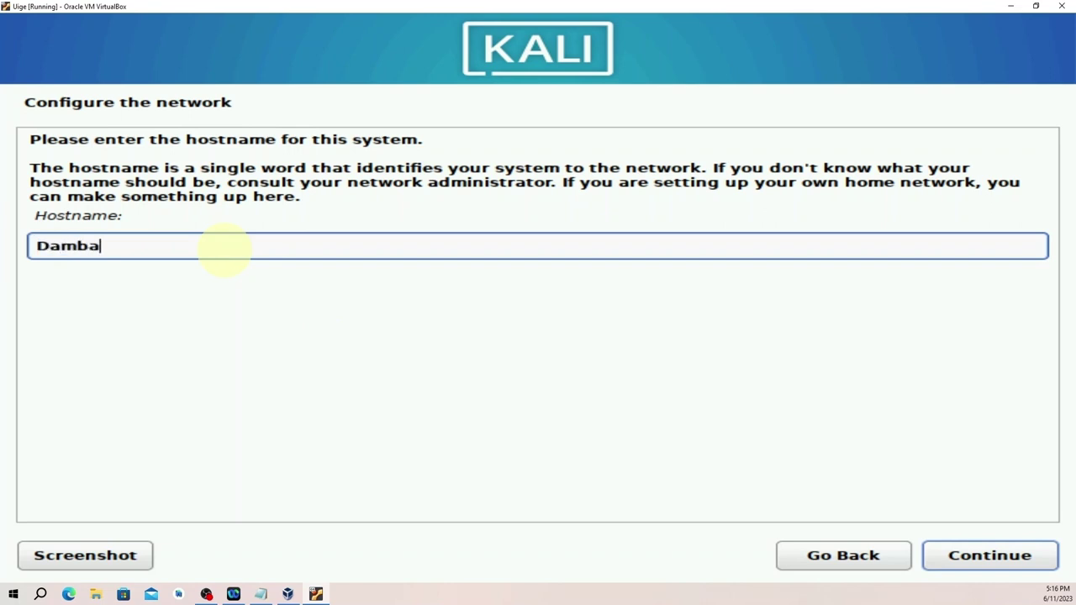
left_click(975, 563)
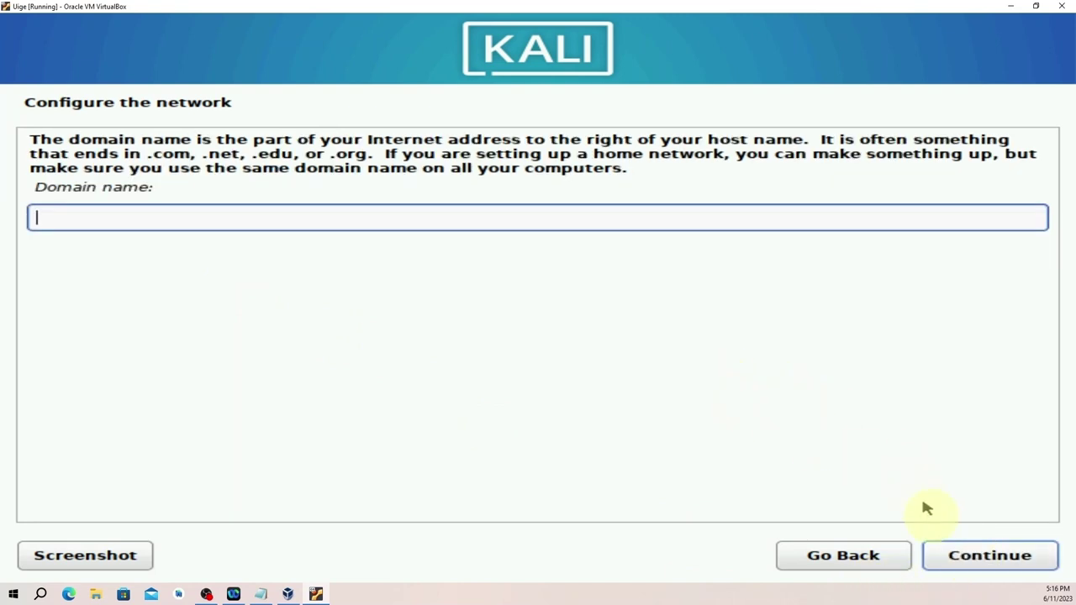
left_click(1009, 557)
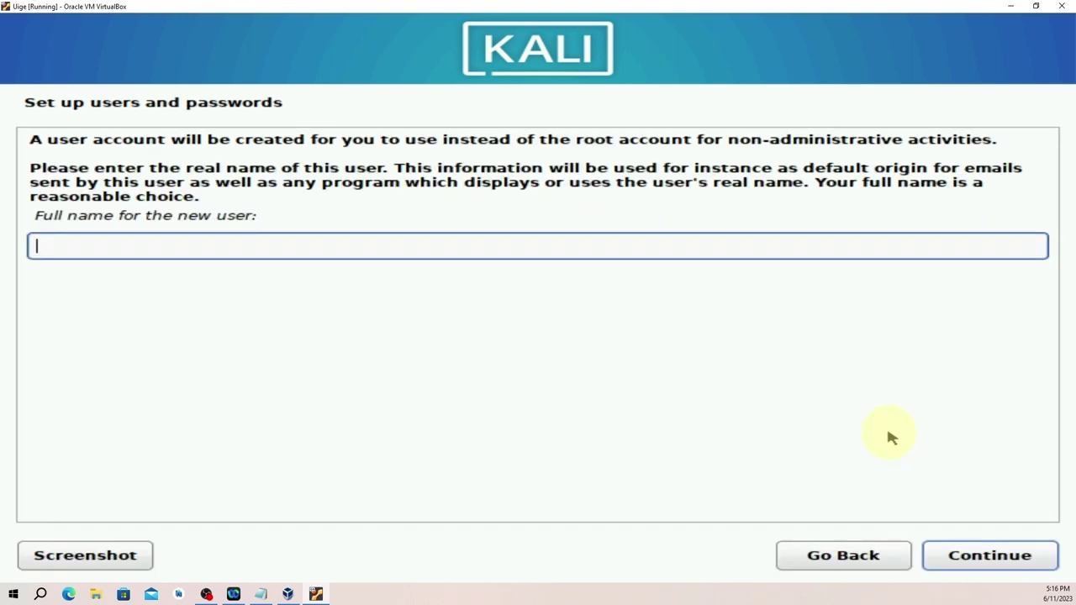
type("Uigedamba")
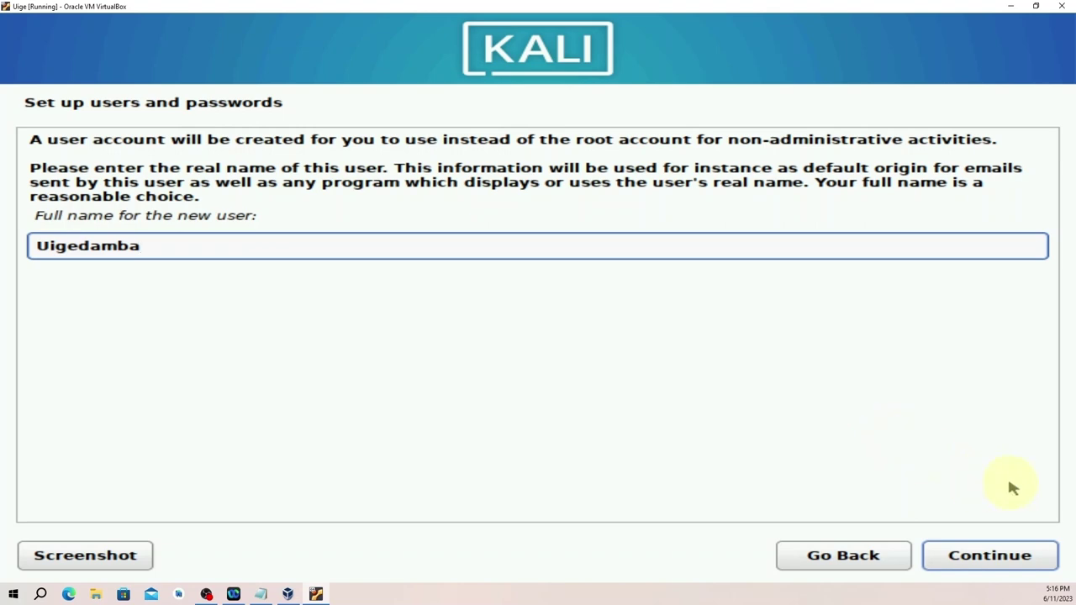
left_click(1006, 563)
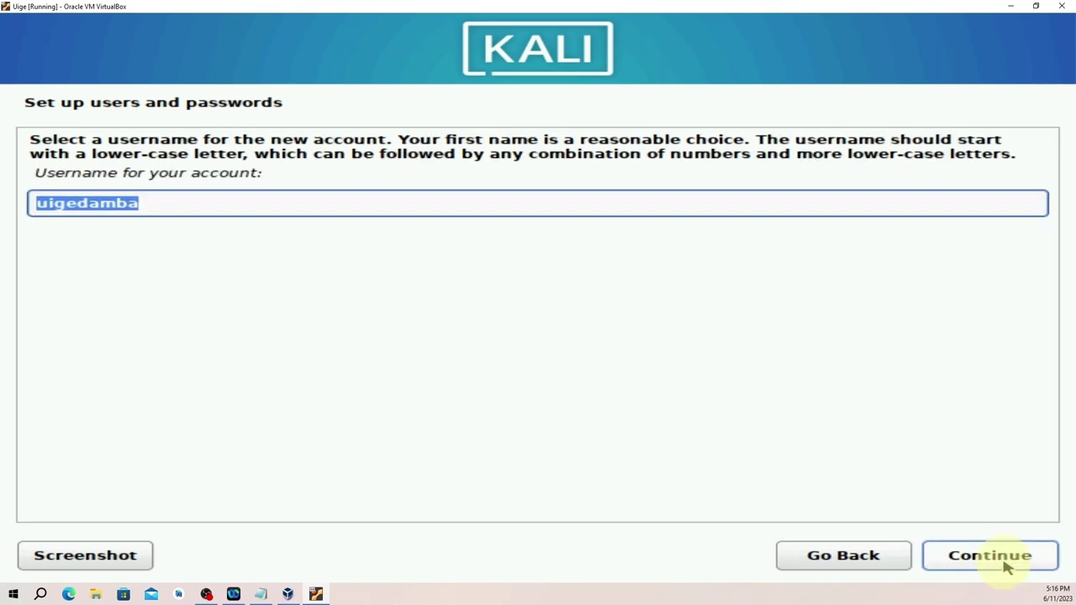
left_click(1013, 558)
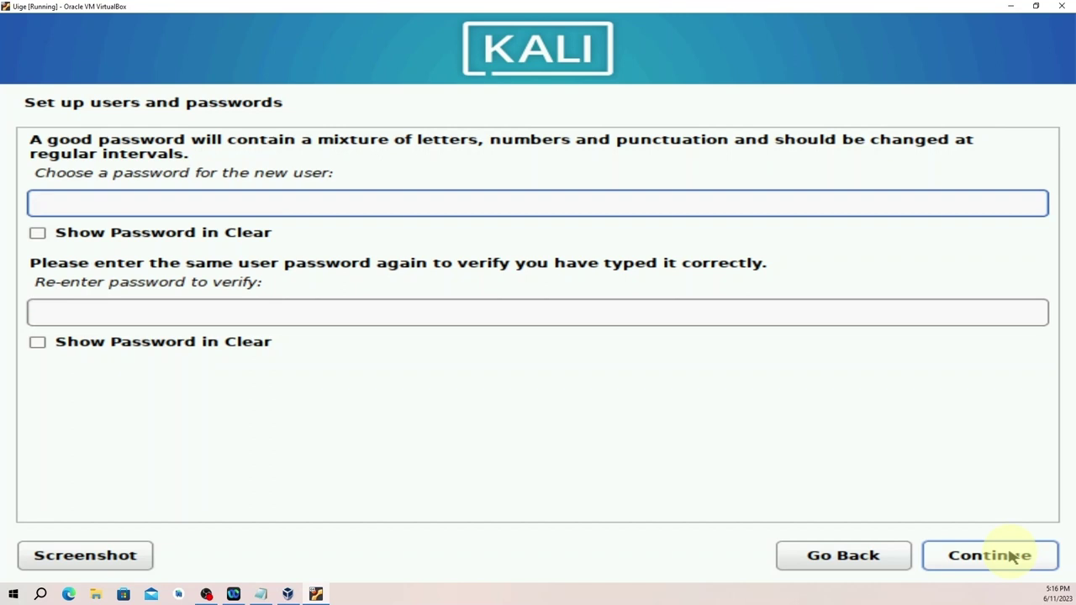
Type the new user's password, starting with a capital letter, in both password fields and submit it.
key("Caps_Lock")
type("K")
key("Caps_Lock")
type("ali1234")
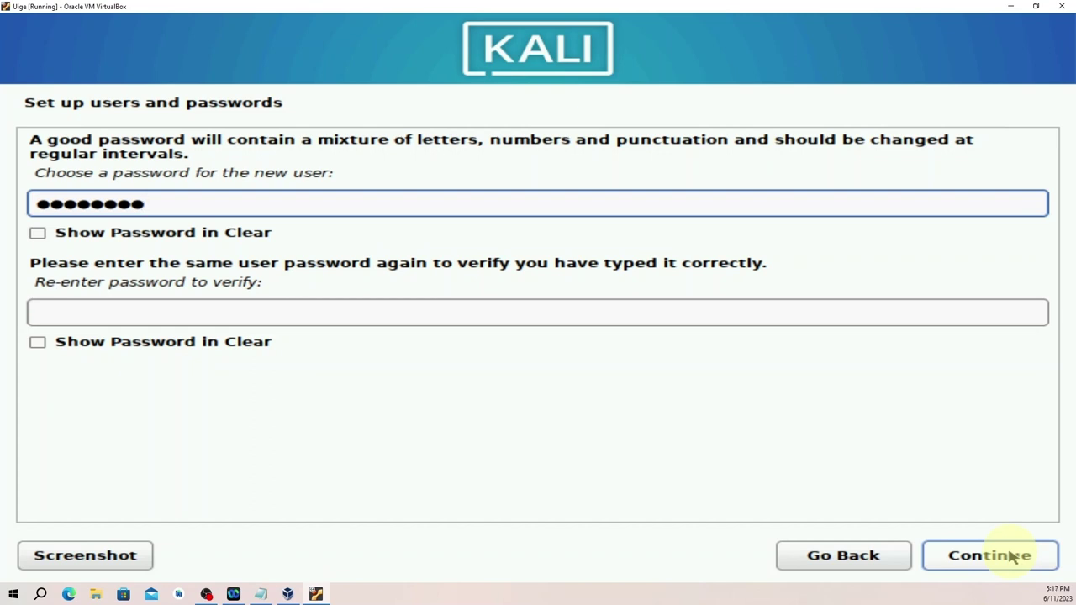
type("567")
left_click(294, 313)
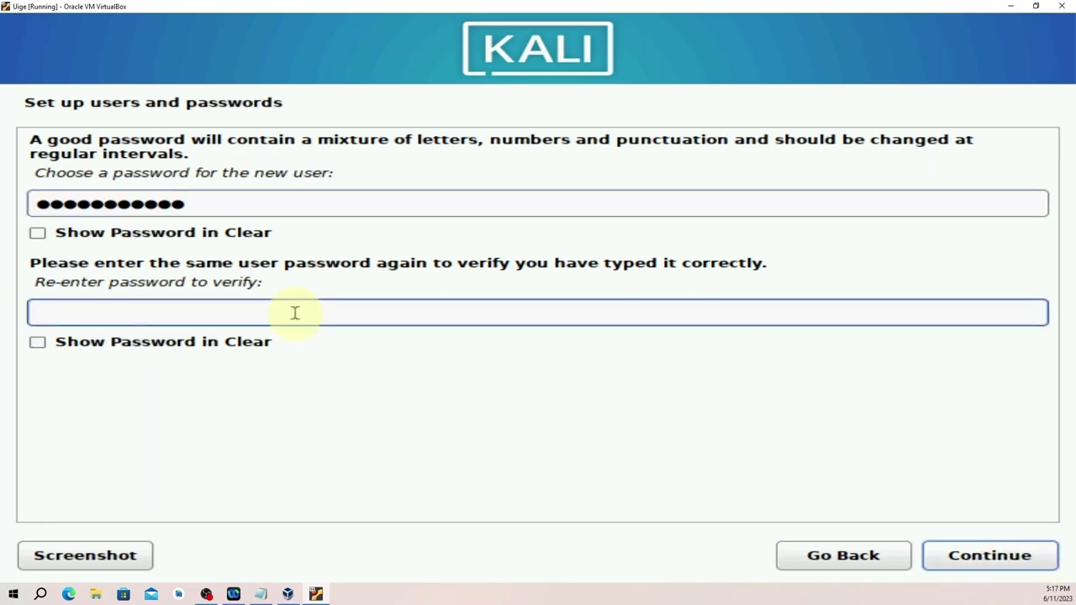
key("Caps_Lock")
type("a")
key("Caps_Lock")
type("aaaaaaa")
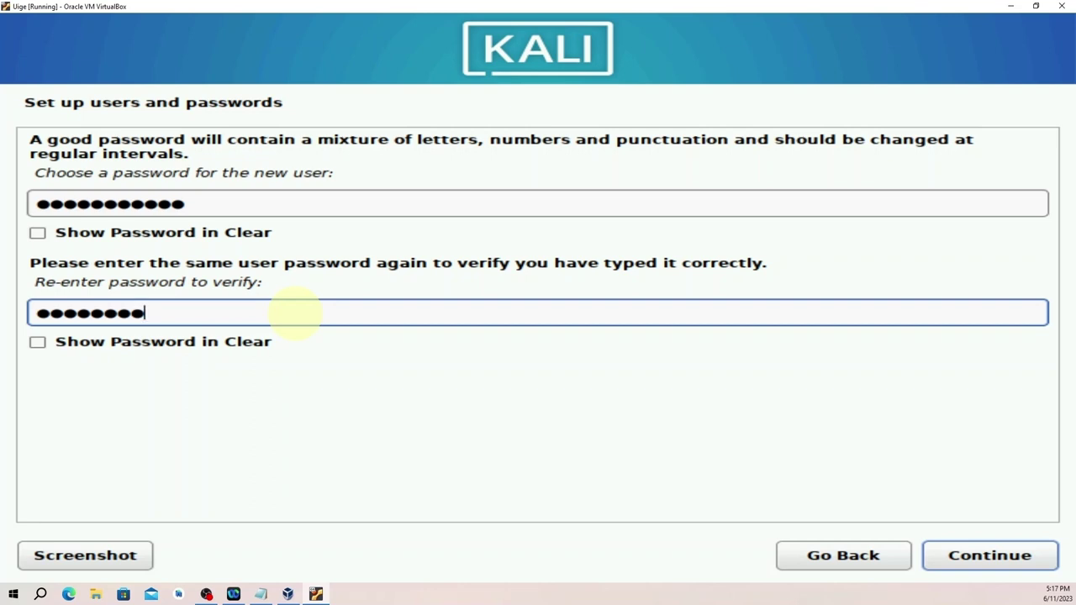
type("aaa")
left_click(980, 556)
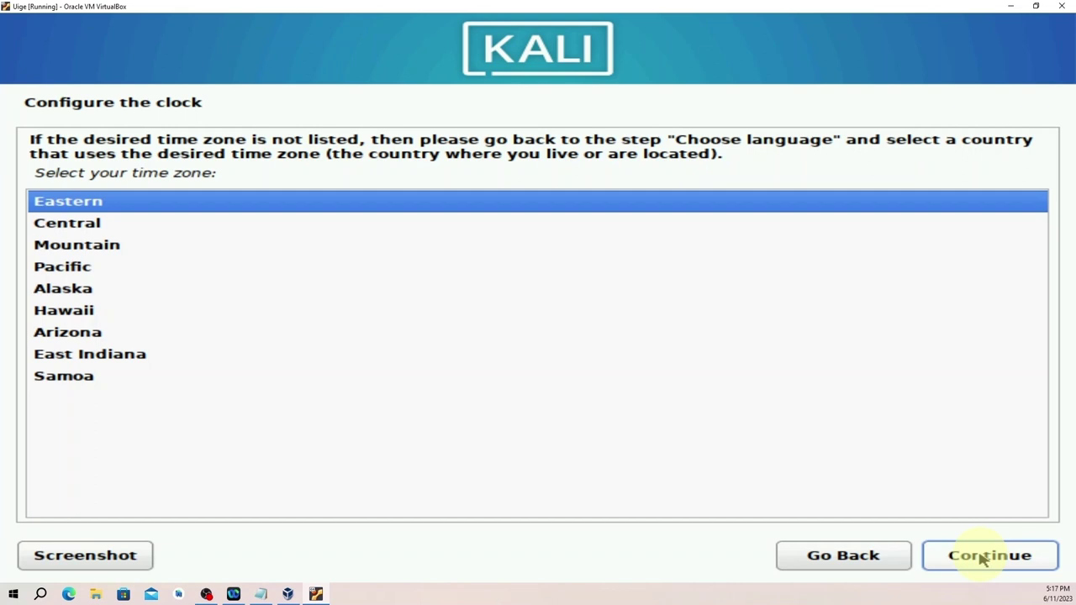
Keep Eastern as the time zone and continue to disk partitioning.
left_click(980, 559)
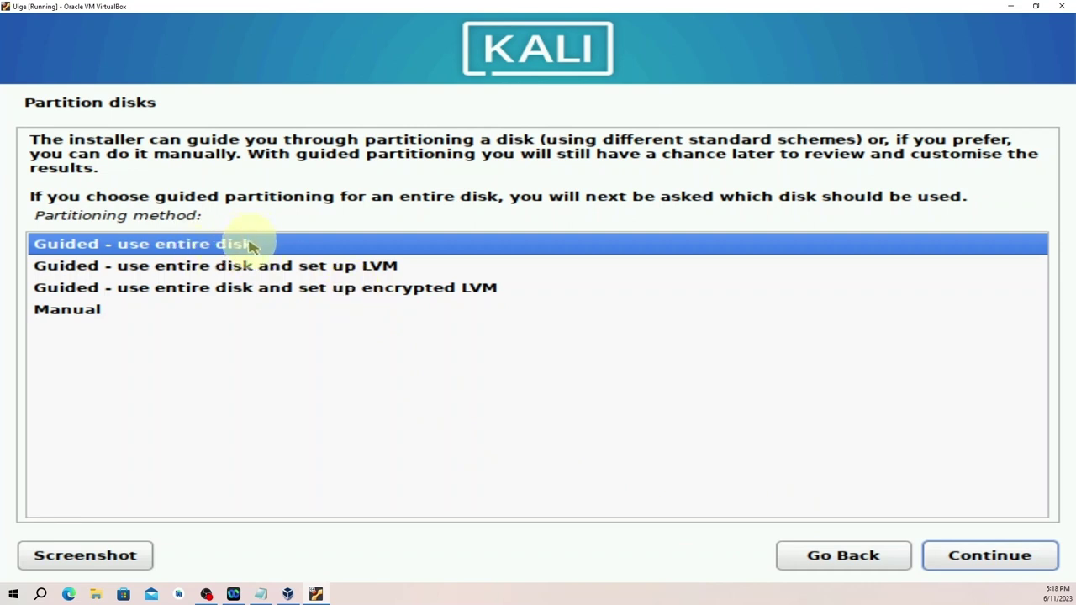
Guided-partition the entire 26.8 GB disk with all files in one partition, and write the changes.
left_click(980, 557)
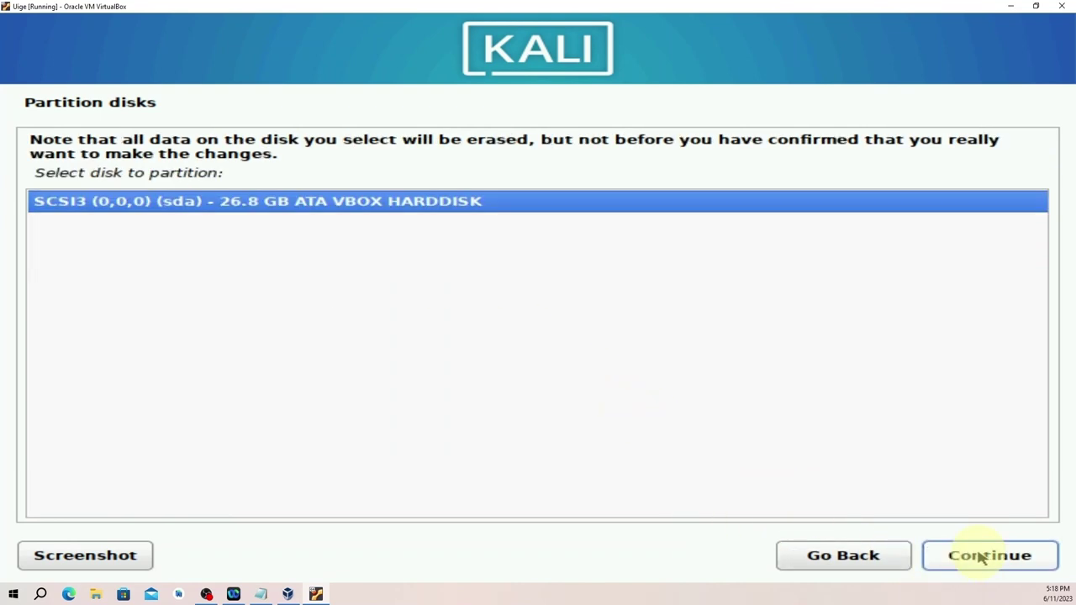
left_click(991, 558)
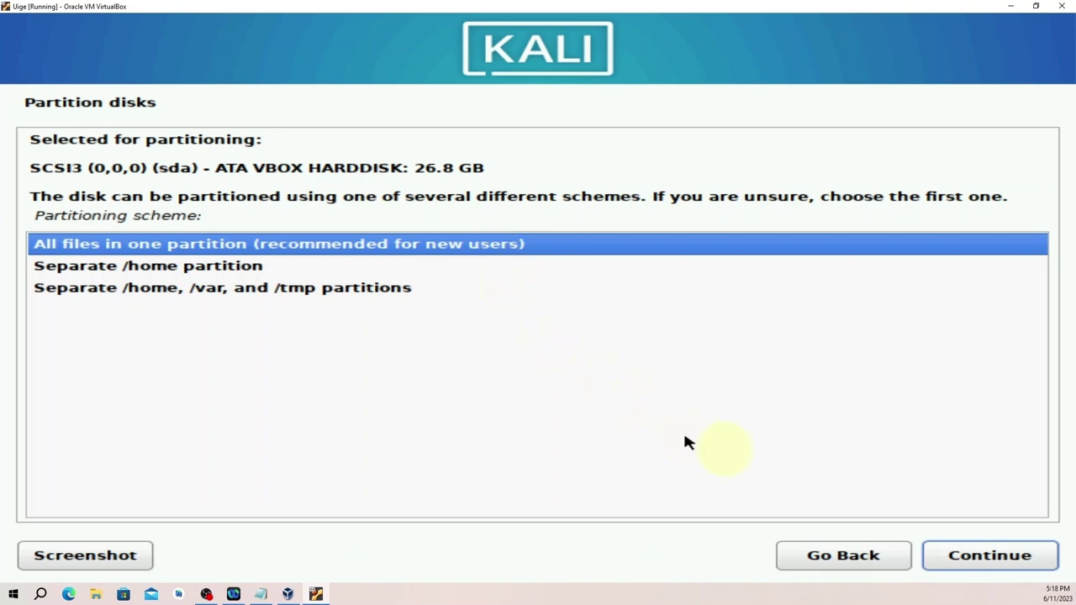
left_click(989, 556)
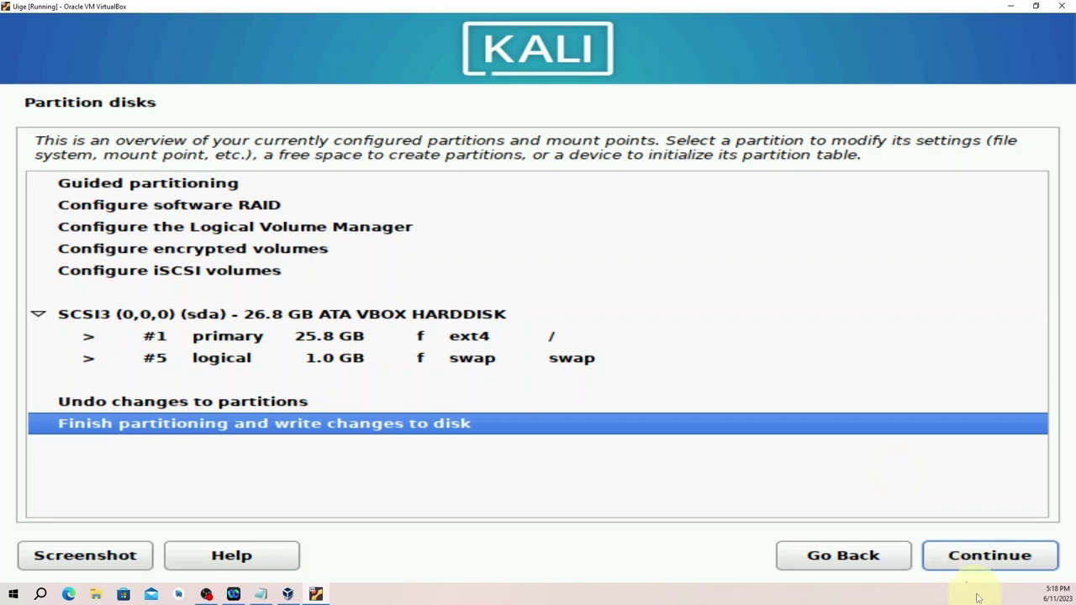
left_click(984, 563)
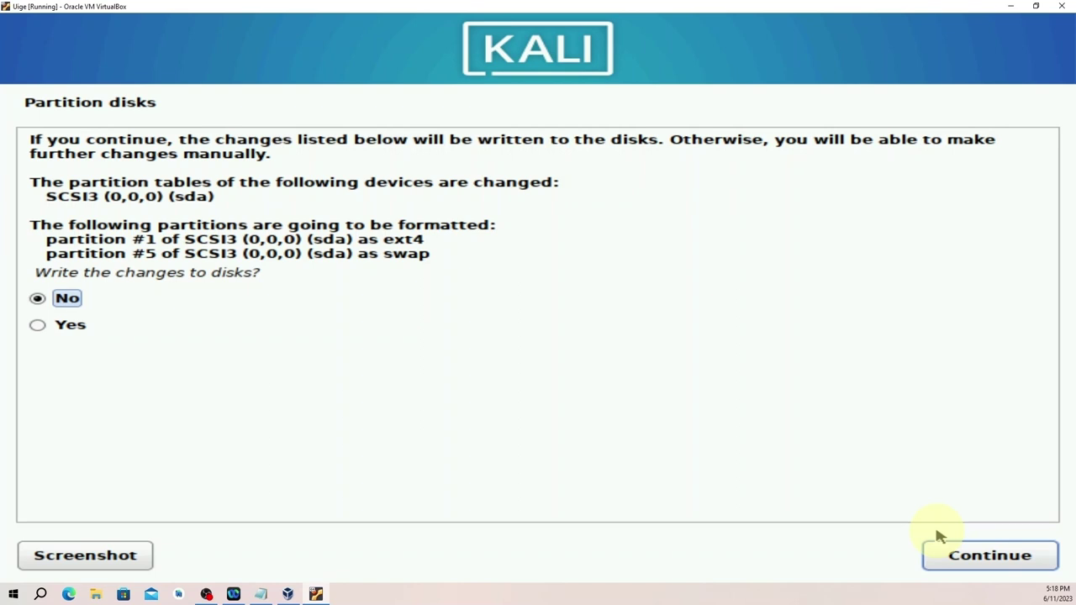
left_click(40, 328)
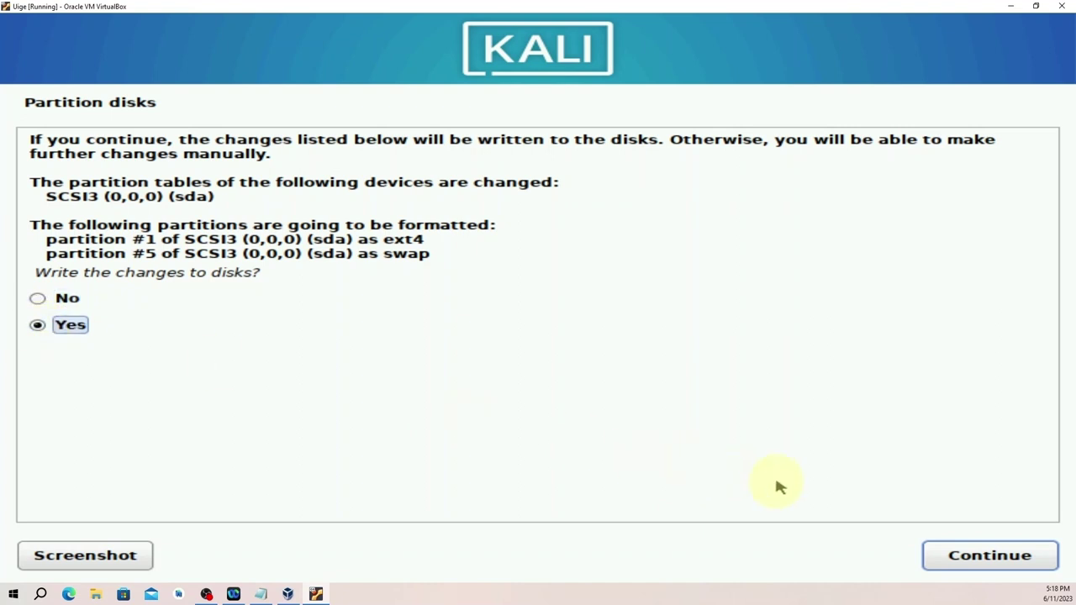
left_click(989, 555)
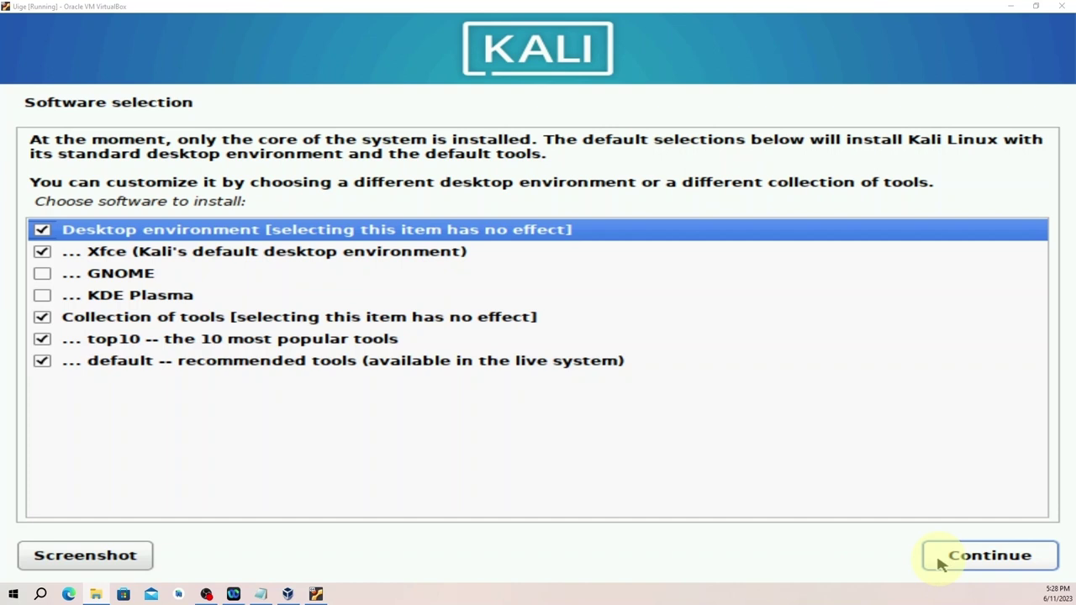
Install the default Xfce and tools selection, then install the GRUB boot loader to /dev/sda.
left_click(967, 563)
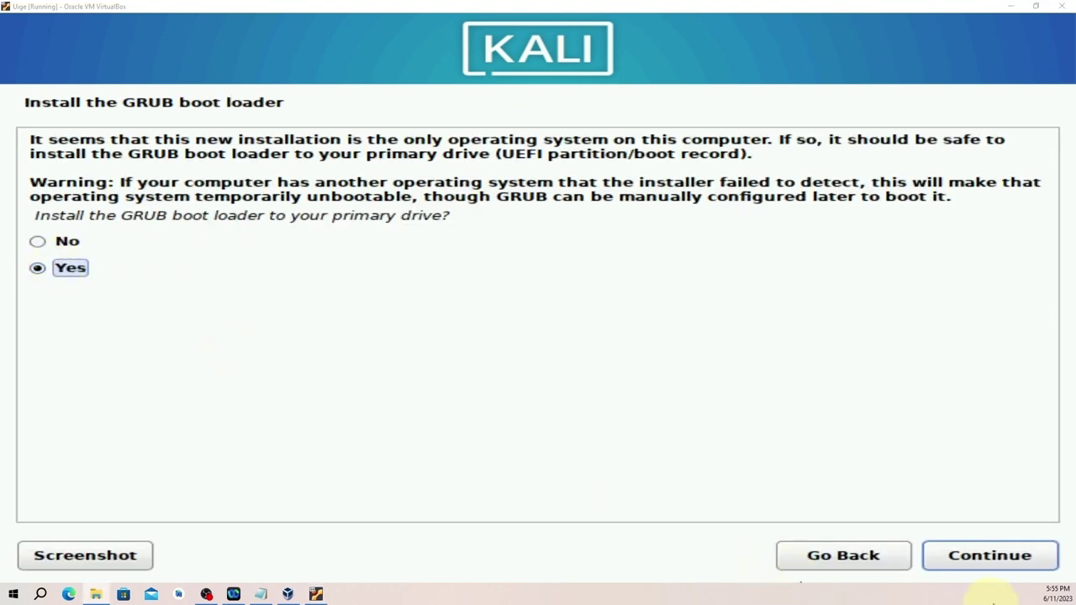
left_click(1000, 558)
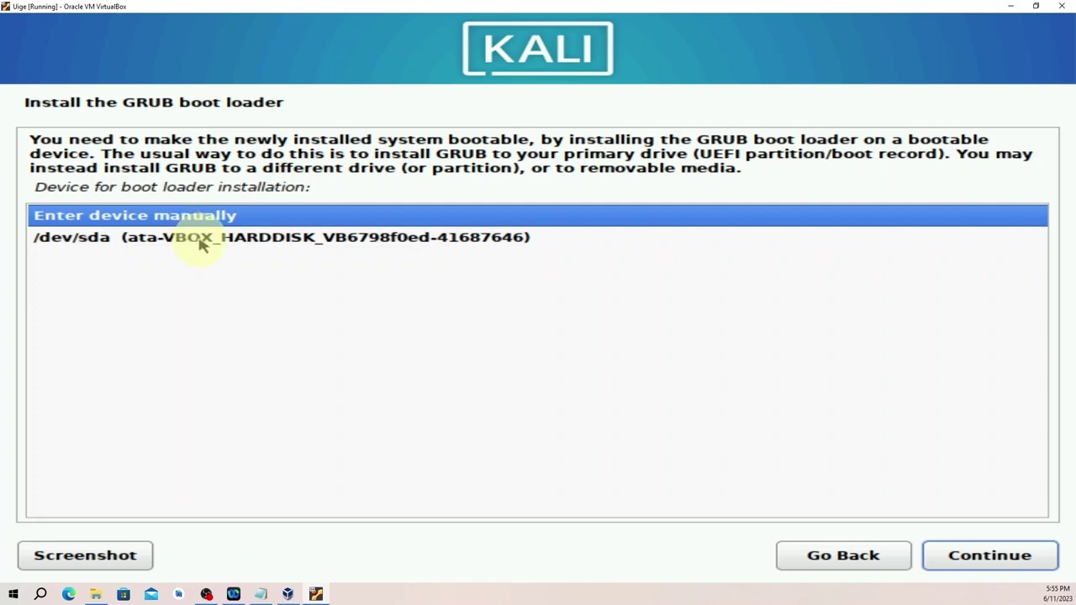
left_click(202, 242)
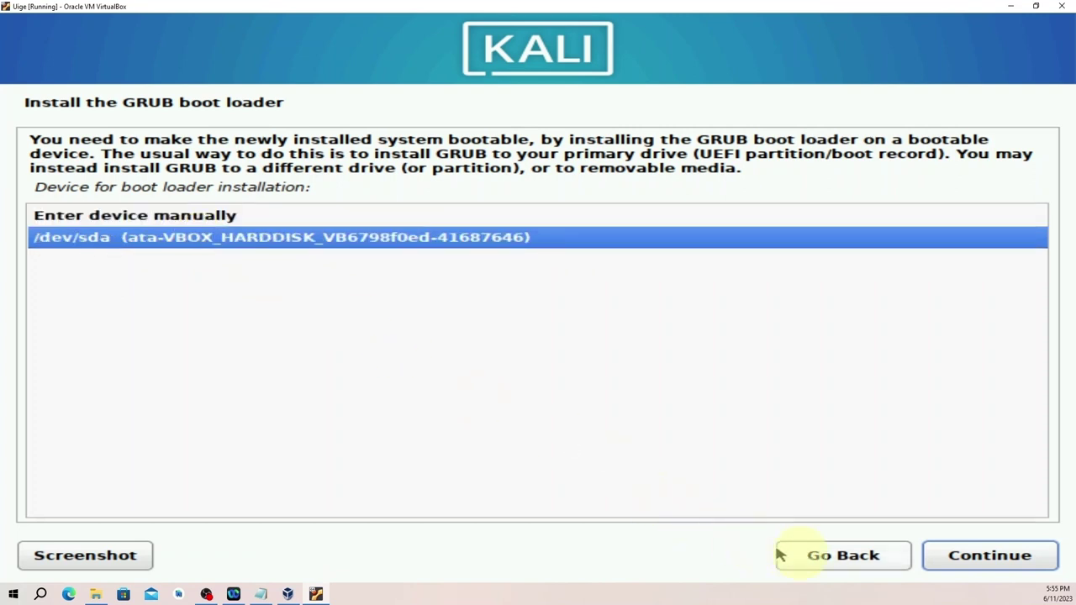
left_click(983, 556)
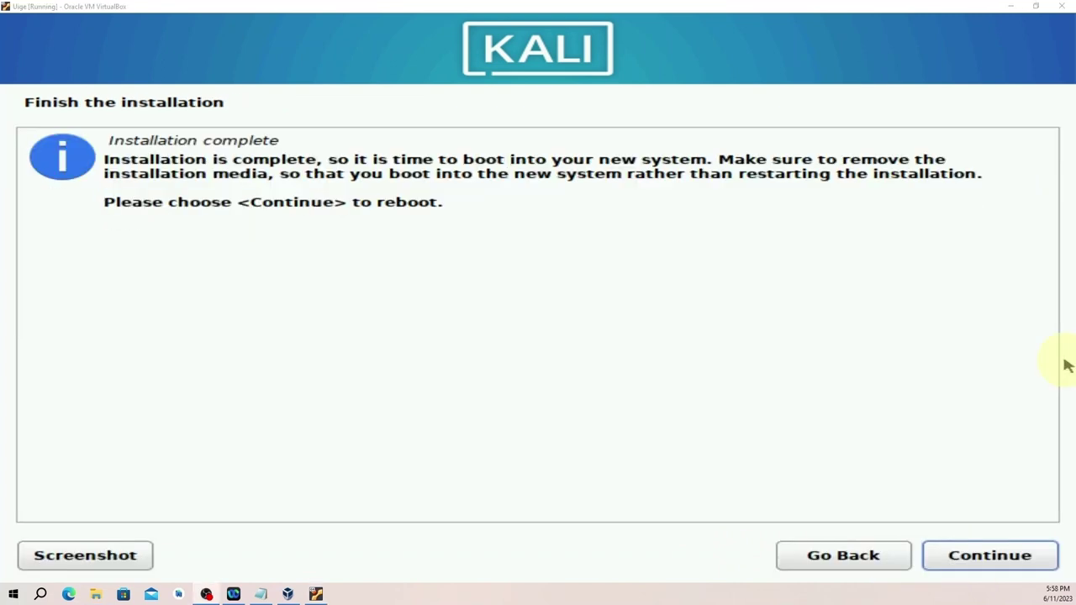
Finish the installation and reboot the VM into the new Kali login screen.
left_click(1000, 561)
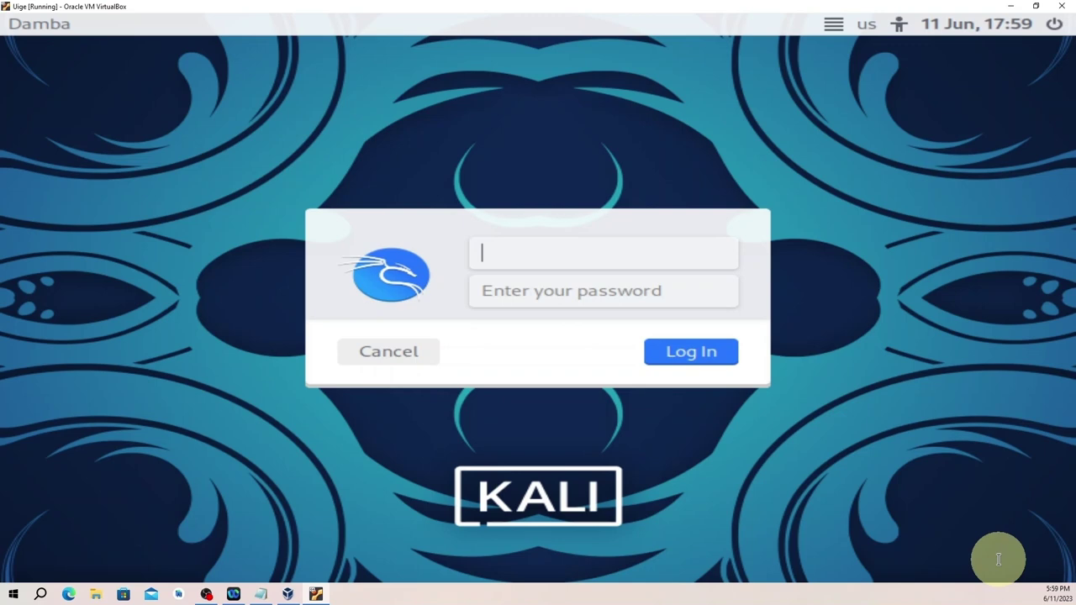
Log in with the new account's username and password to reach the Xfce desktop.
type("uigedamba")
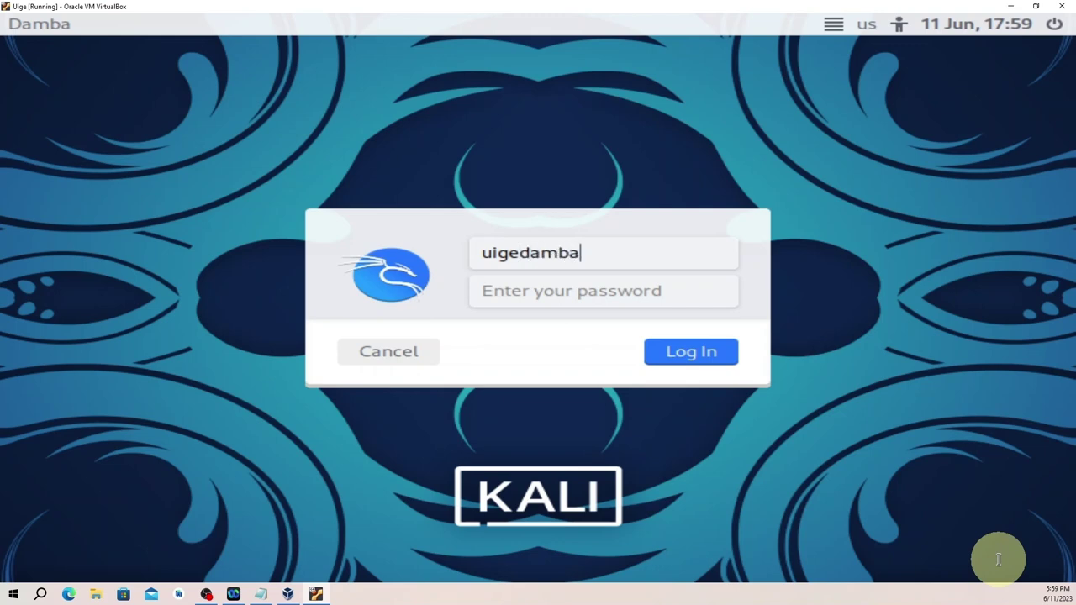
left_click(626, 299)
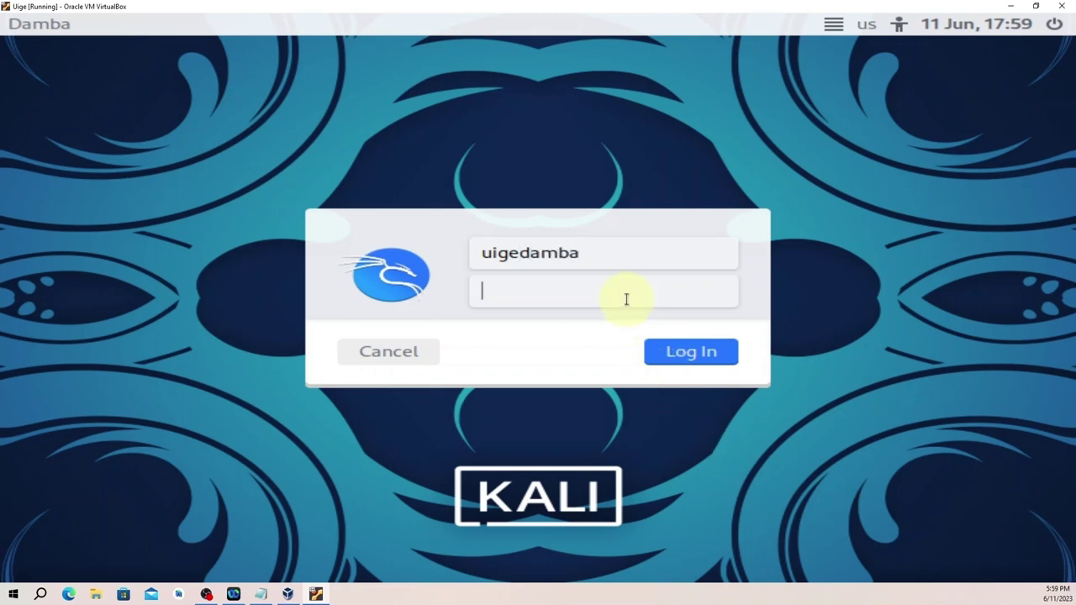
key("Caps_Lock")
type("K")
key("Caps_Lock")
type("ali1234523")
left_click(702, 352)
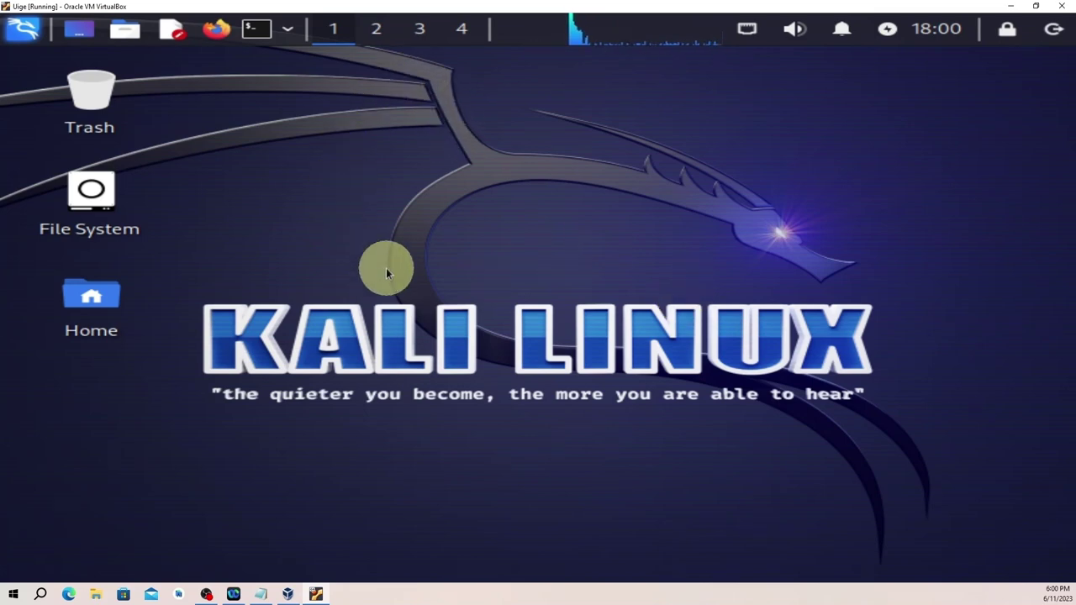
Open a Terminal Emulator from the top panel and move its window up and left.
left_click(261, 34)
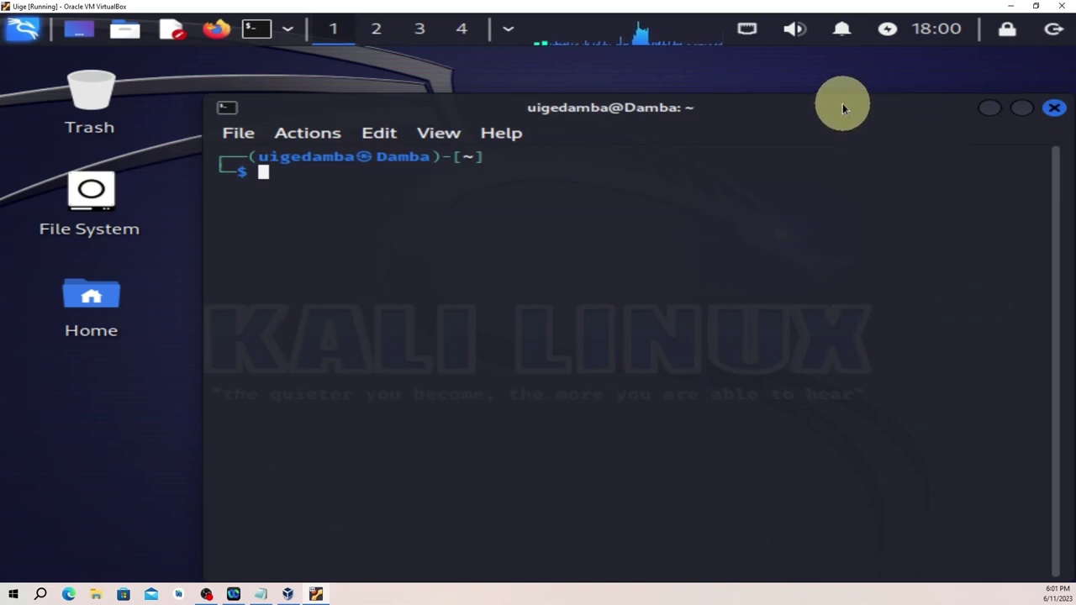
left_click_drag(843, 106, 768, 79)
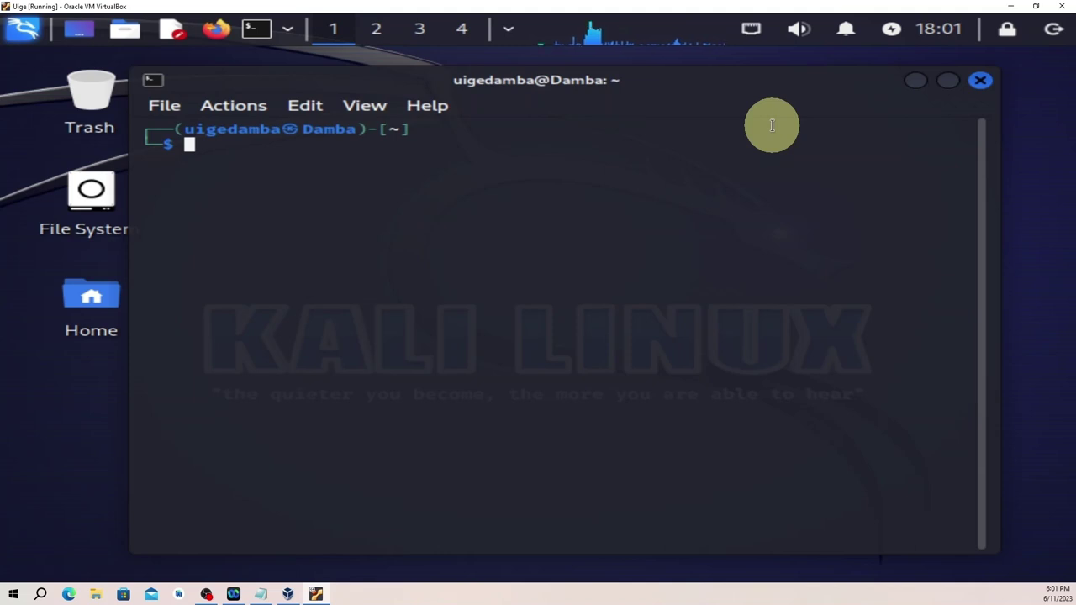
Run ls and then ls -l to list the eight home folders with permissions, owner, size and date.
type("ls")
key("Return")
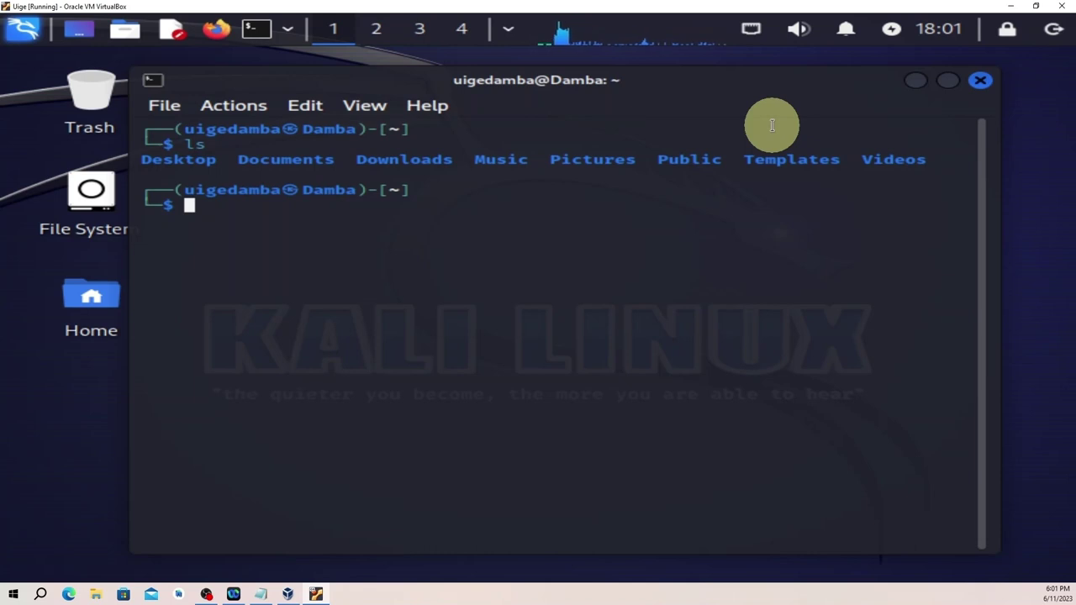
type("ls ")
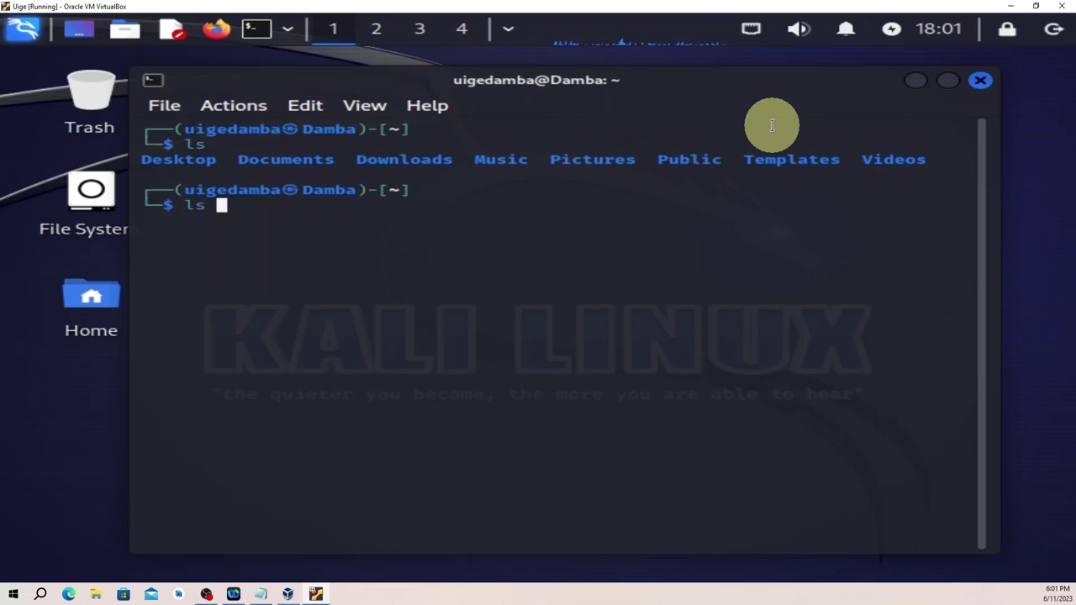
type("-l")
key("Return")
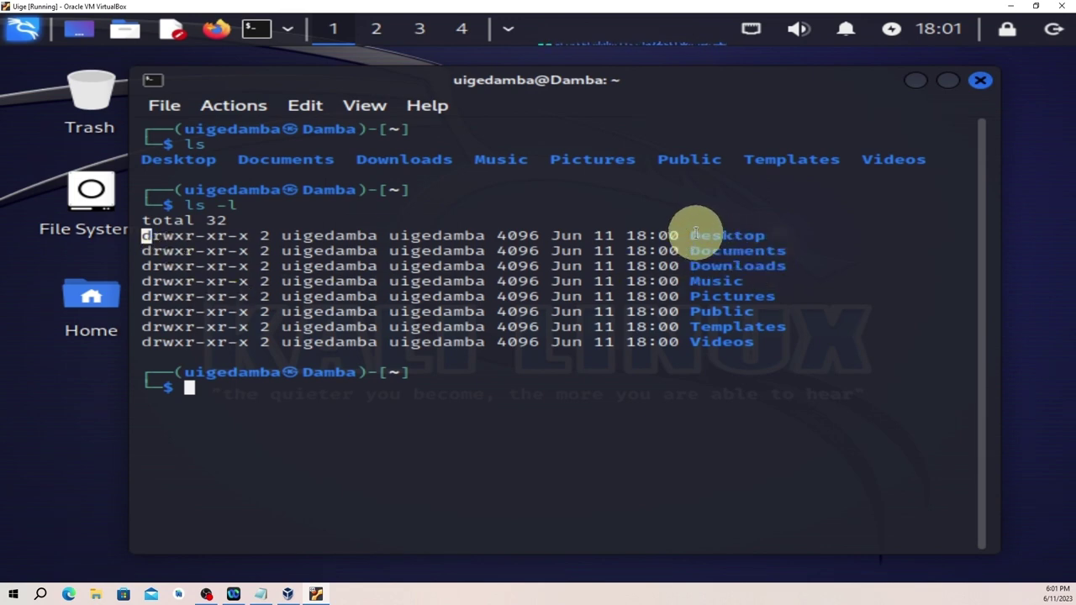
left_click_drag(692, 230, 774, 356)
left_click(762, 206)
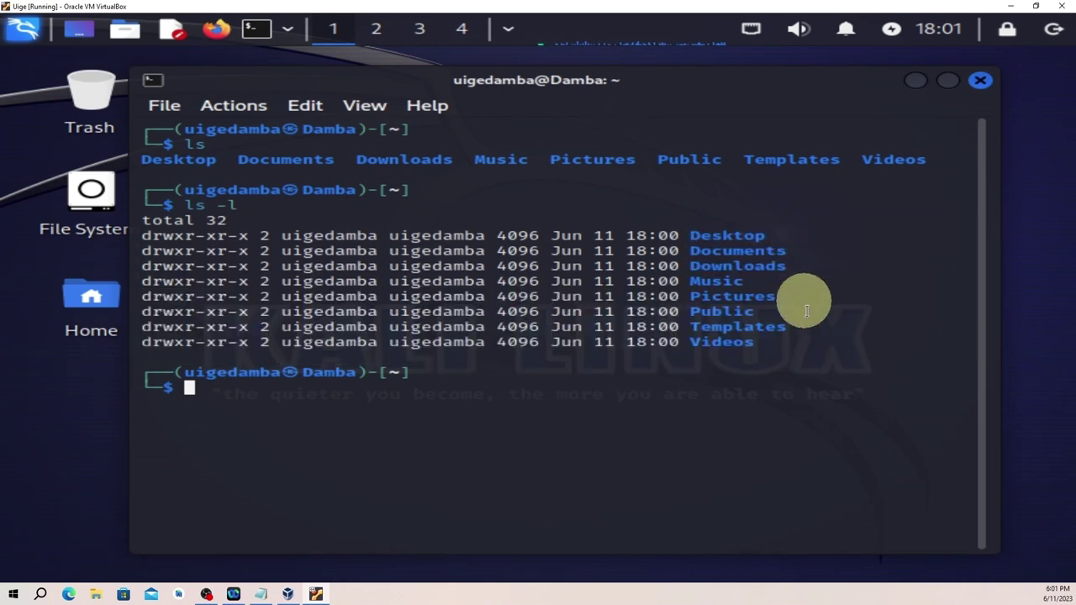